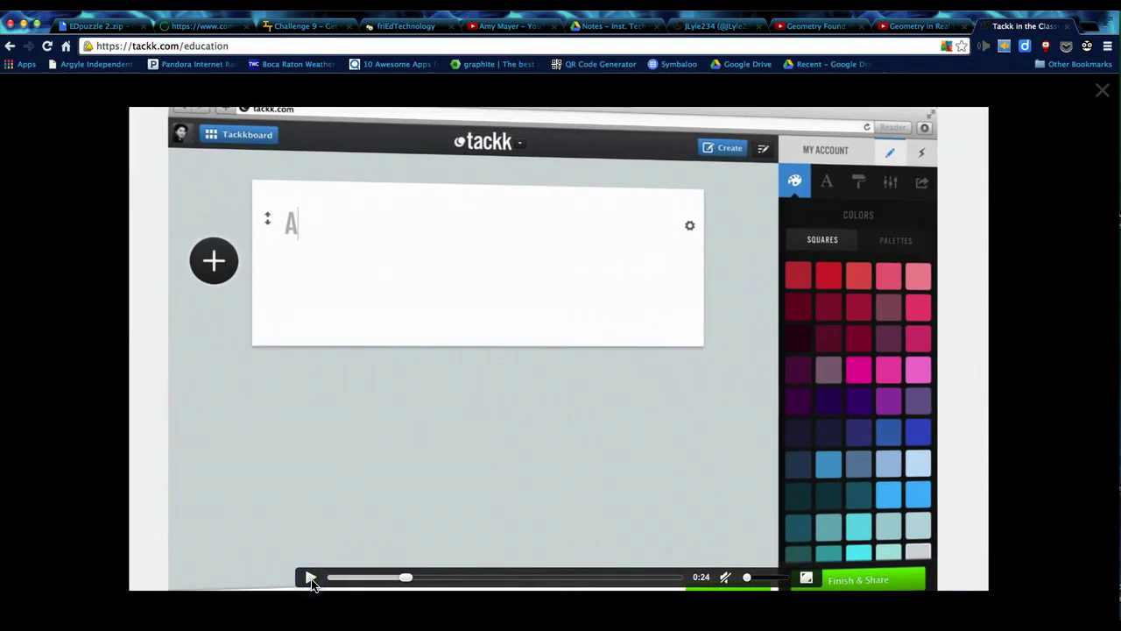
Pause the tutorial video and show the Tackk profile listing 'Lighthouses' and 'Instructional Technologist'
left_click(317, 571)
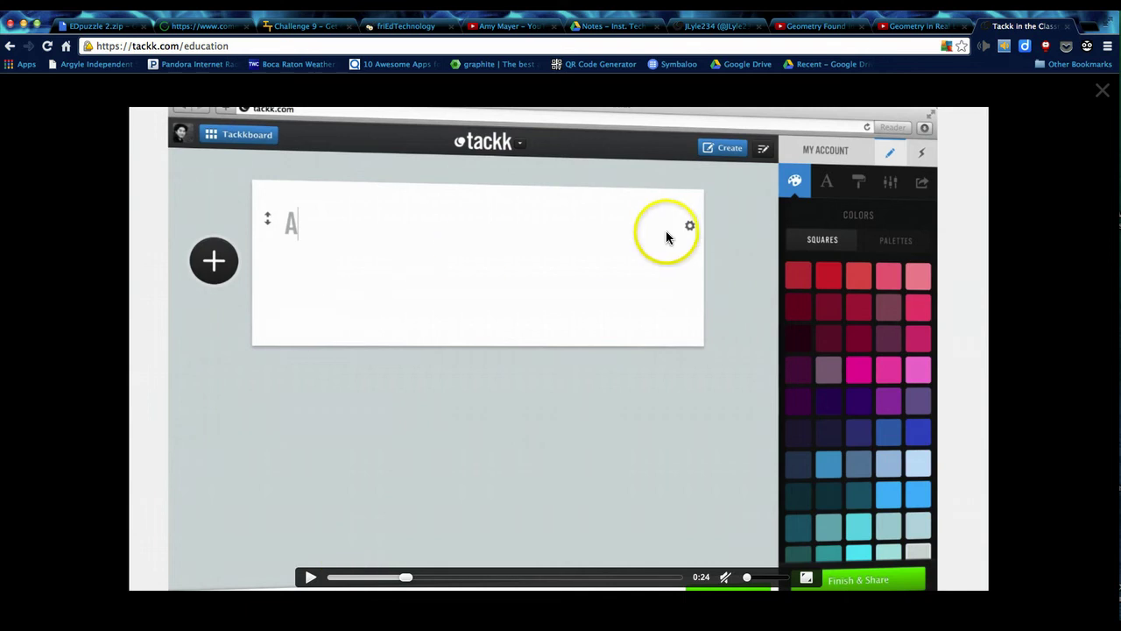
left_click(725, 29)
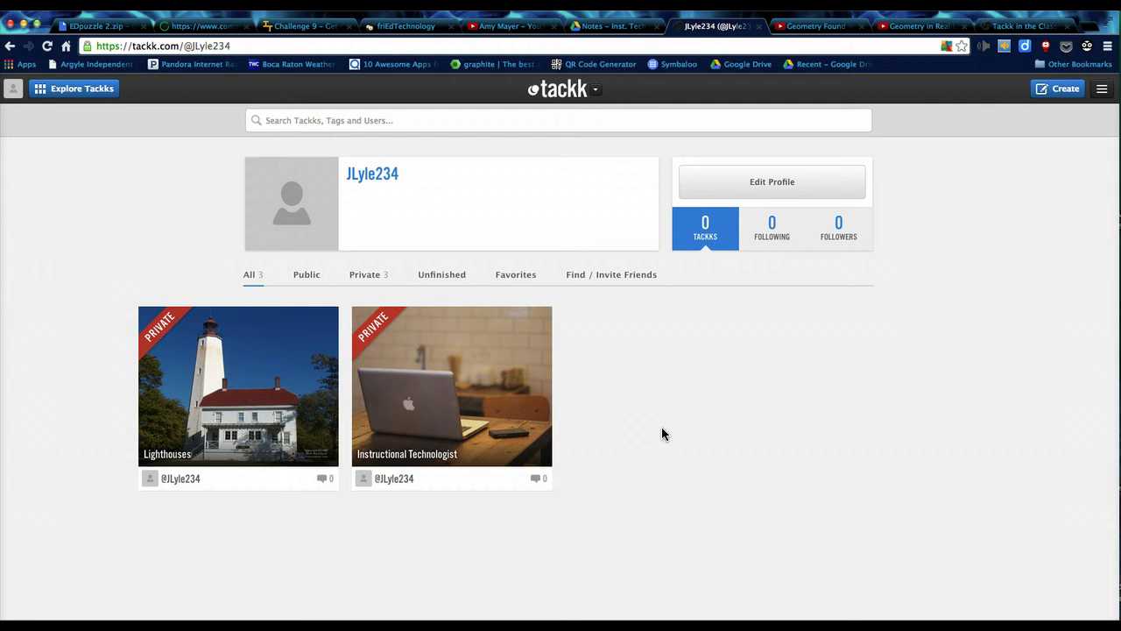
Reload the profile page from the avatar and open the Create panel of Tackk types
left_click(13, 94)
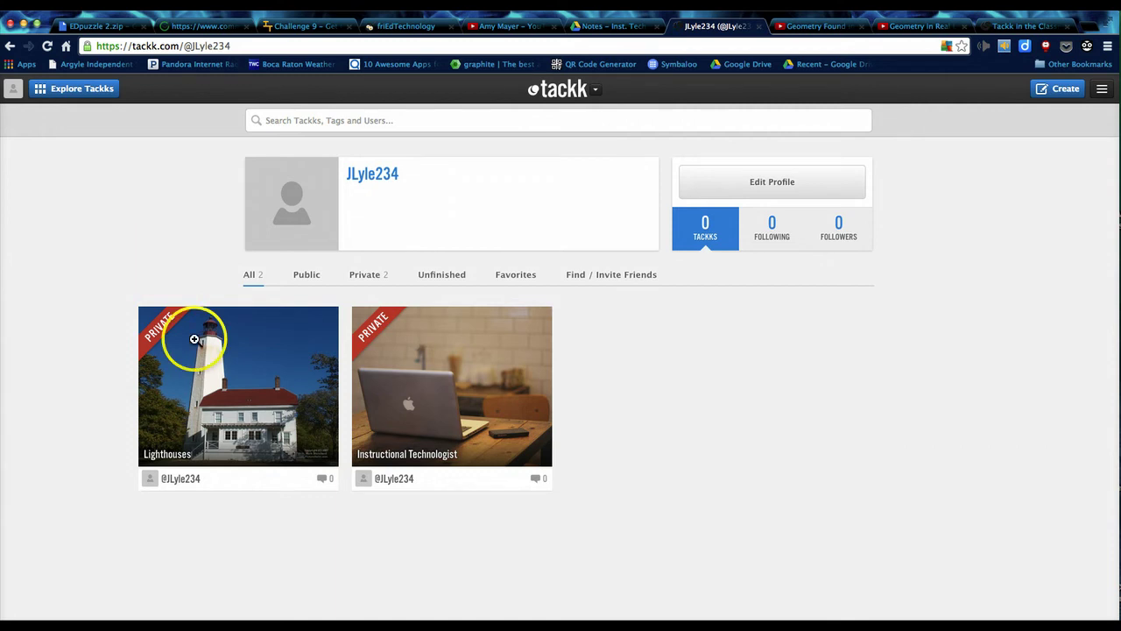
mouse_move(446, 388)
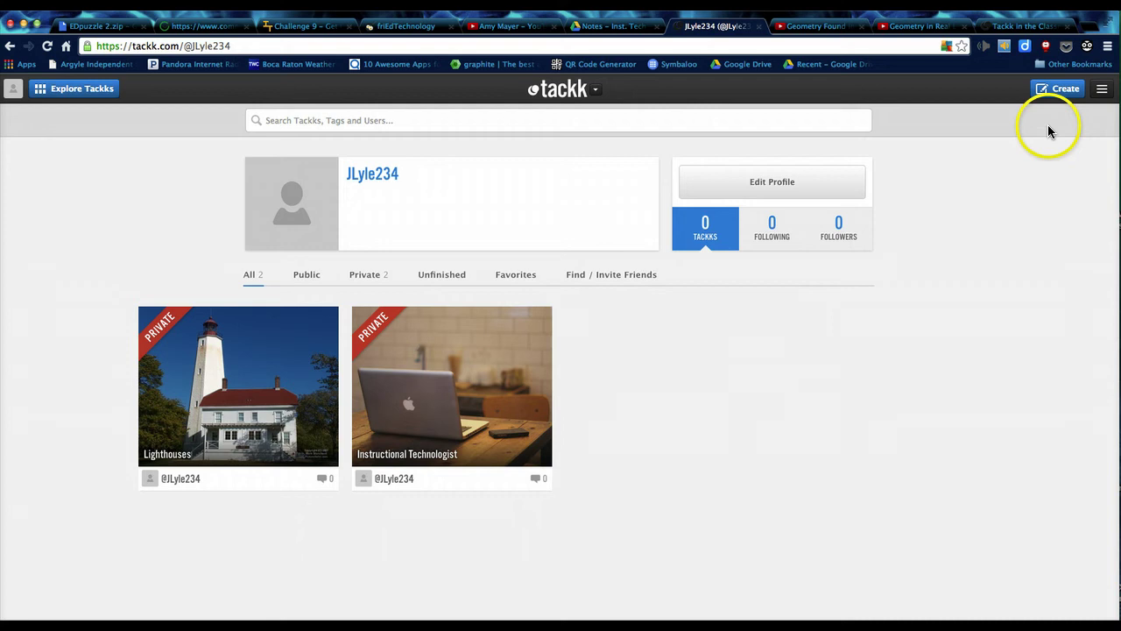
left_click(1057, 92)
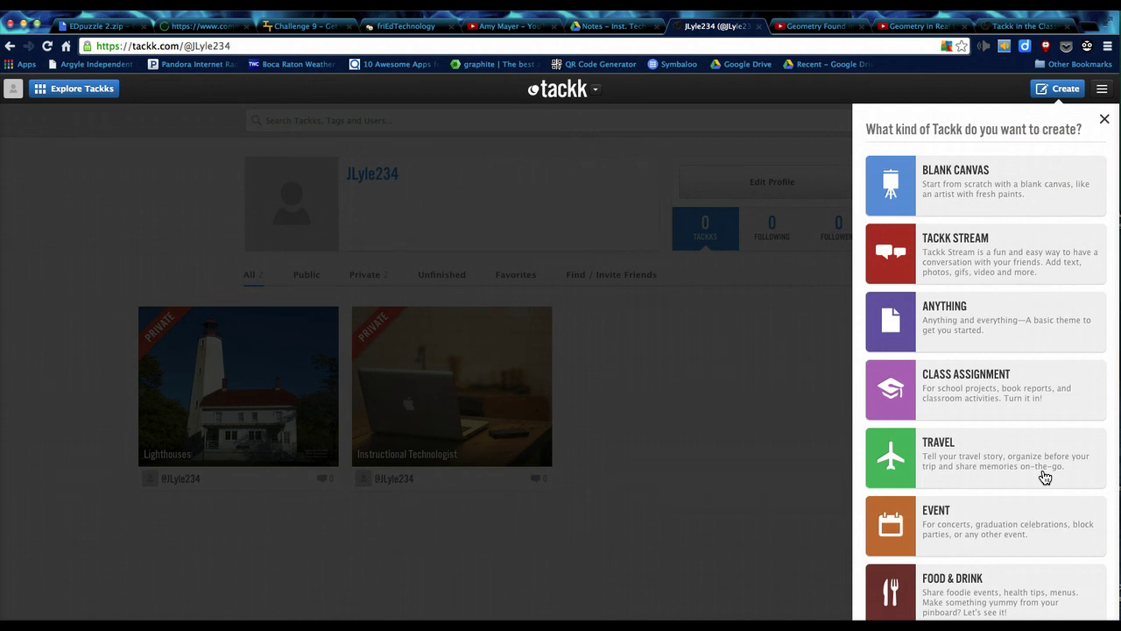
Start a Class Assignment Tackk, title it 'Geometry Notebook', and select the whole title
left_click(971, 380)
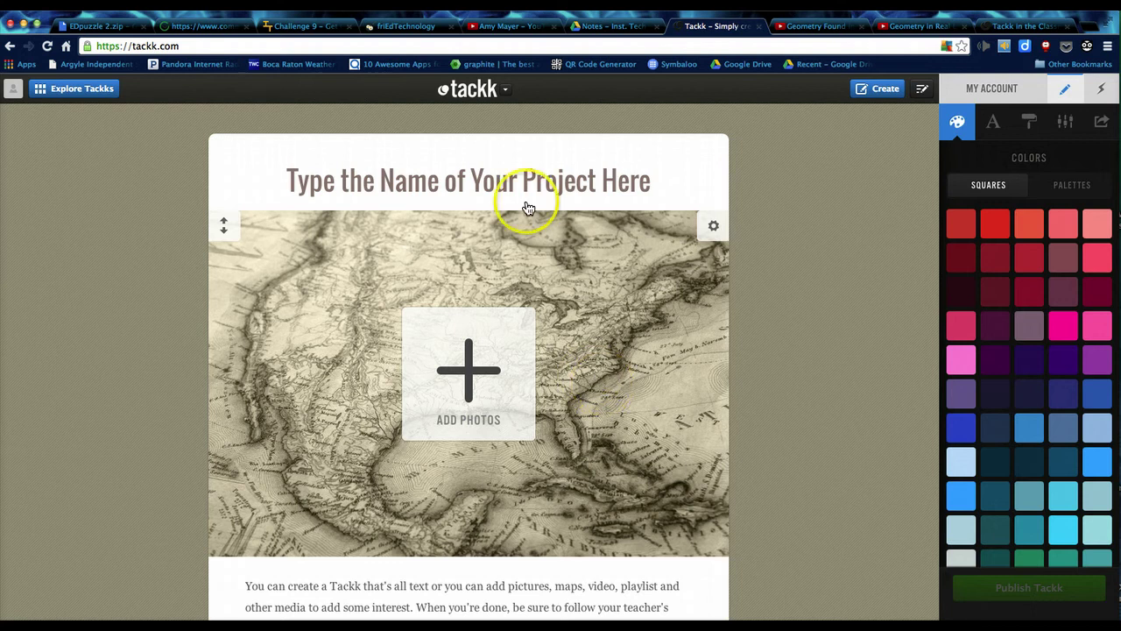
left_click(493, 180)
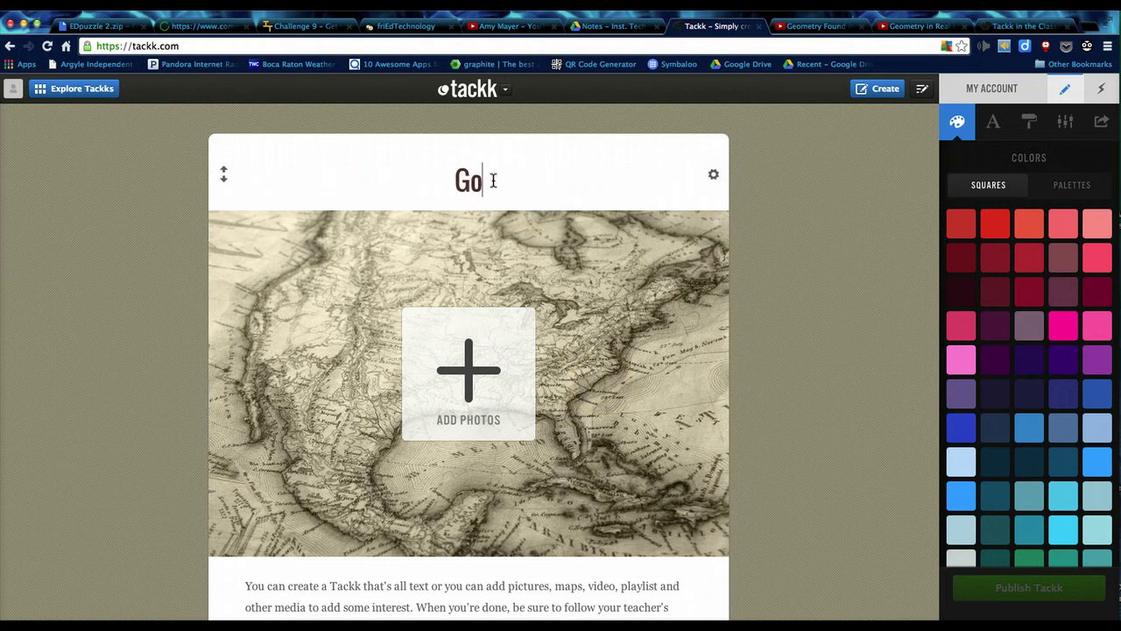
type("Go")
key("BackSpace")
type("eomet")
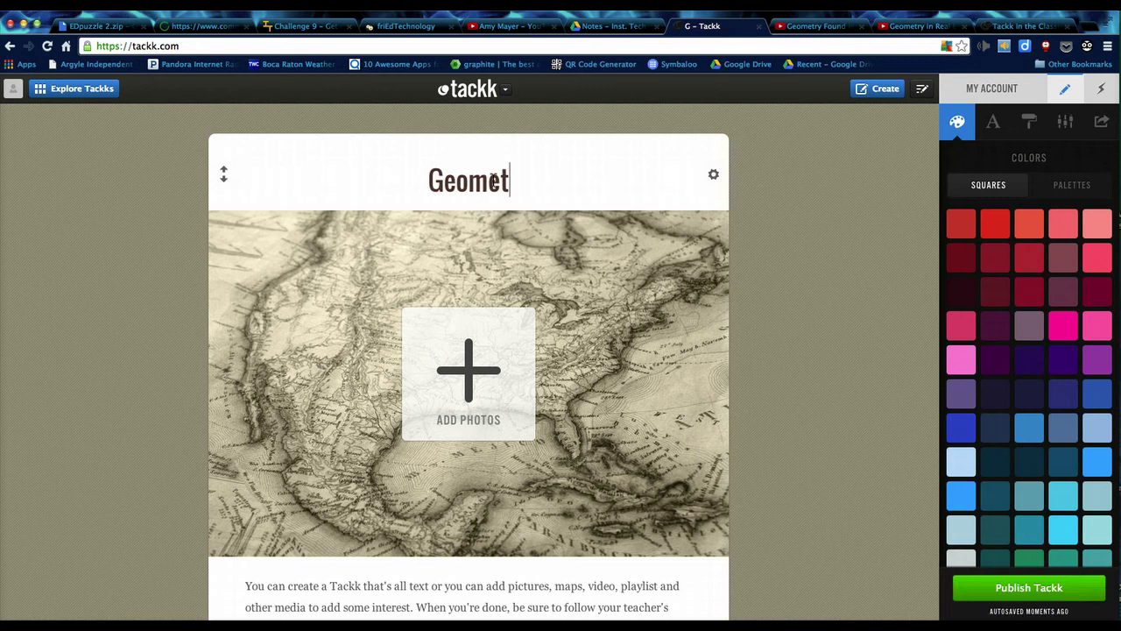
type("ry Notebook")
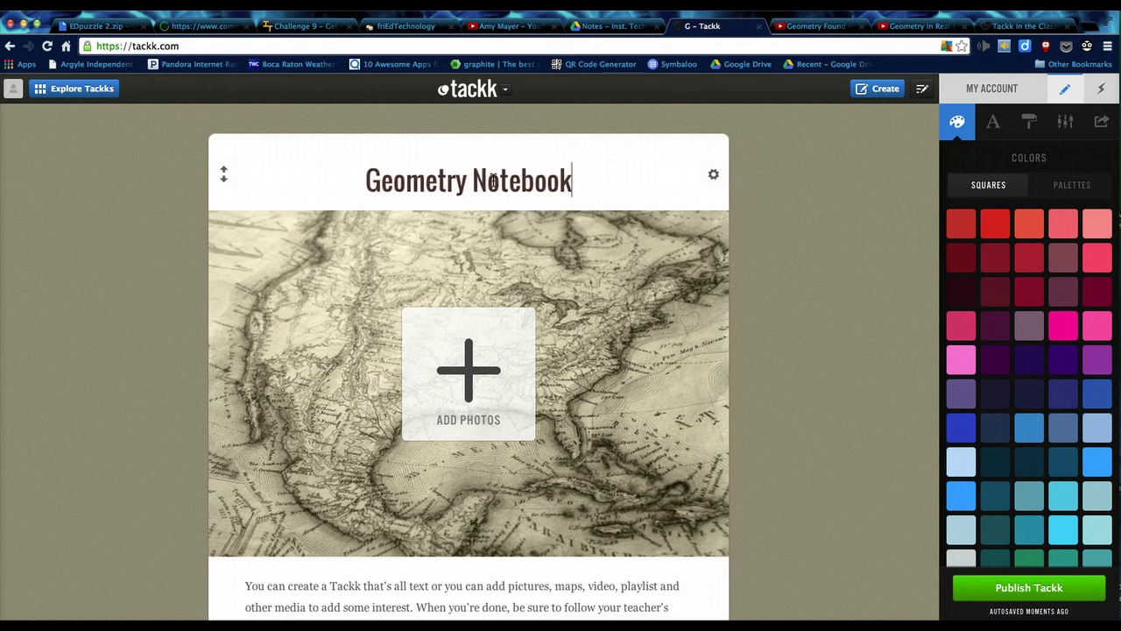
scroll(493, 181, "down", 1)
double_click(519, 169)
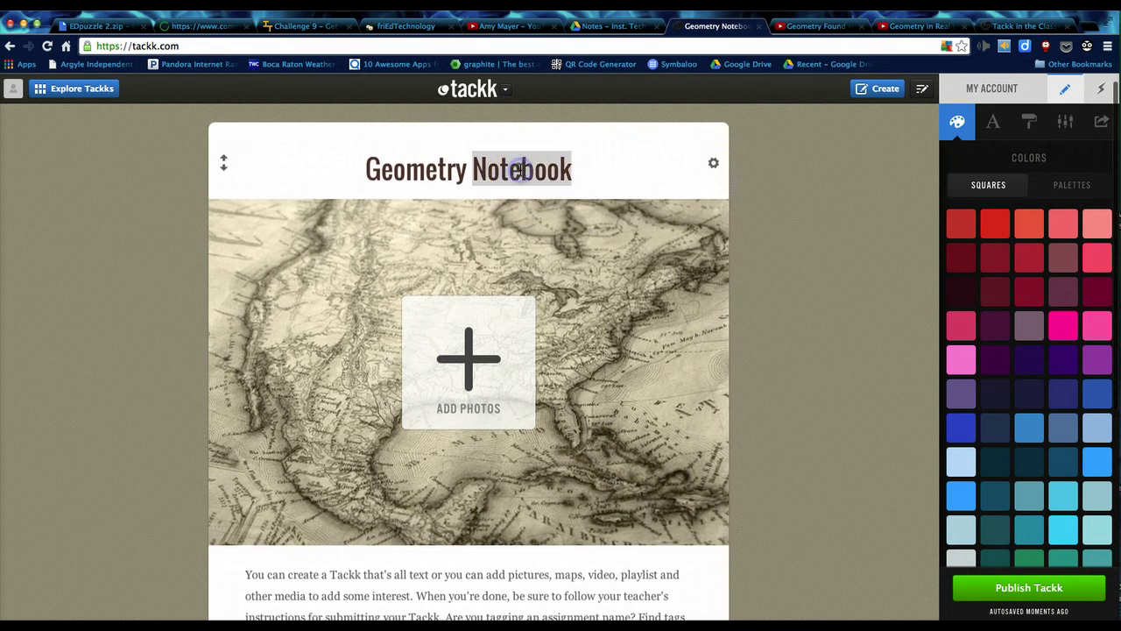
triple_click(516, 167)
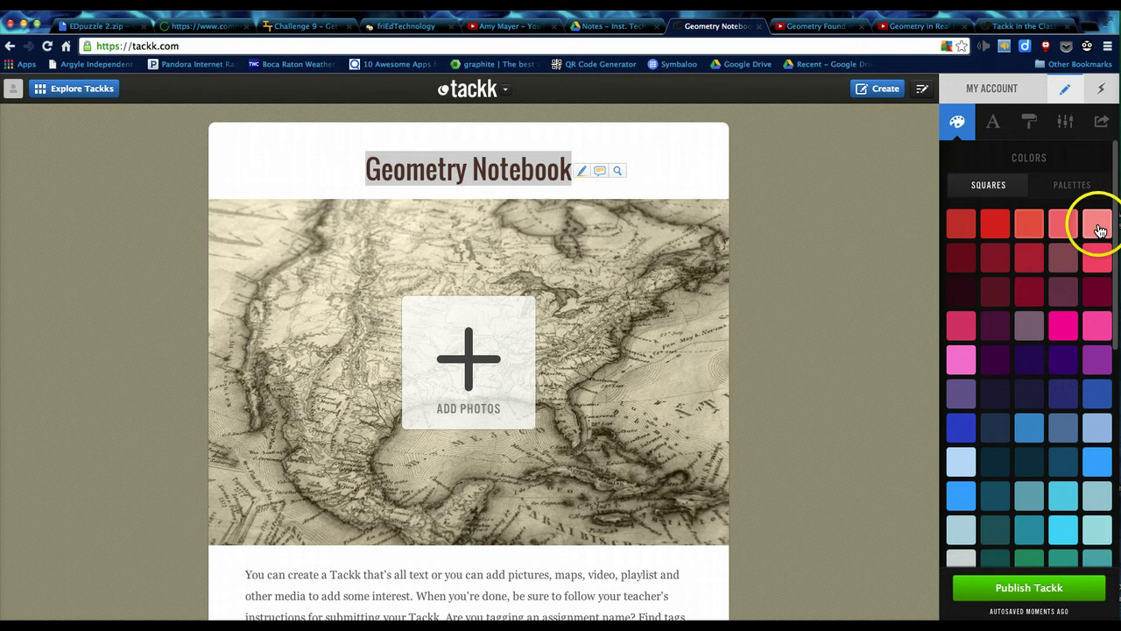
Set the title font to Comfortaa after briefly trying Aldrich
left_click(999, 128)
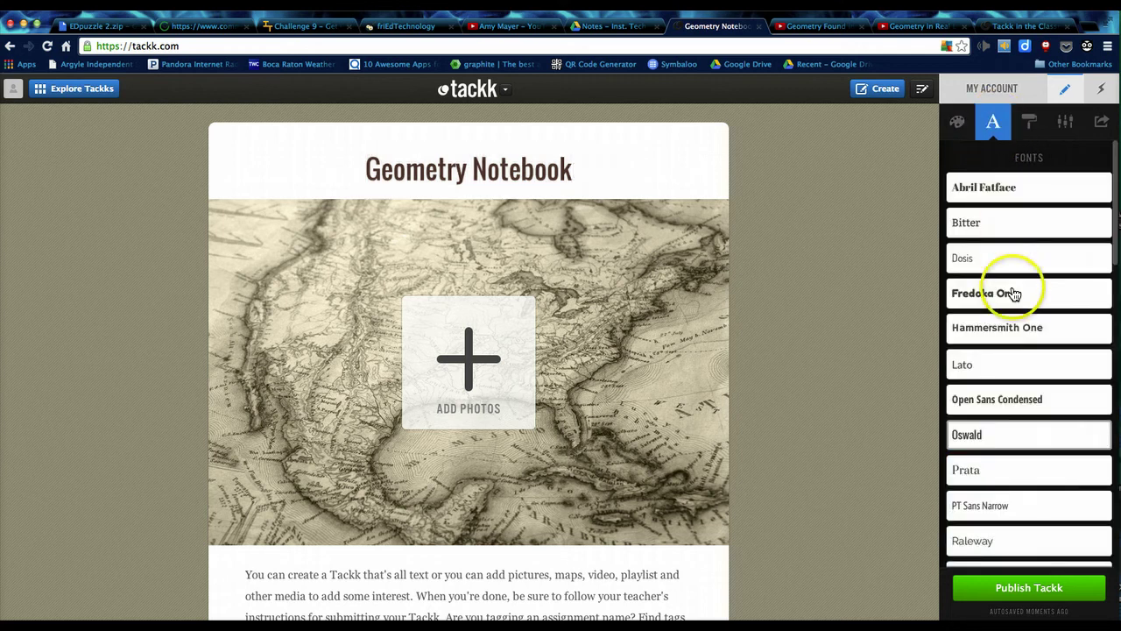
scroll(1011, 294, "down", 1)
scroll(1014, 294, "down", 10)
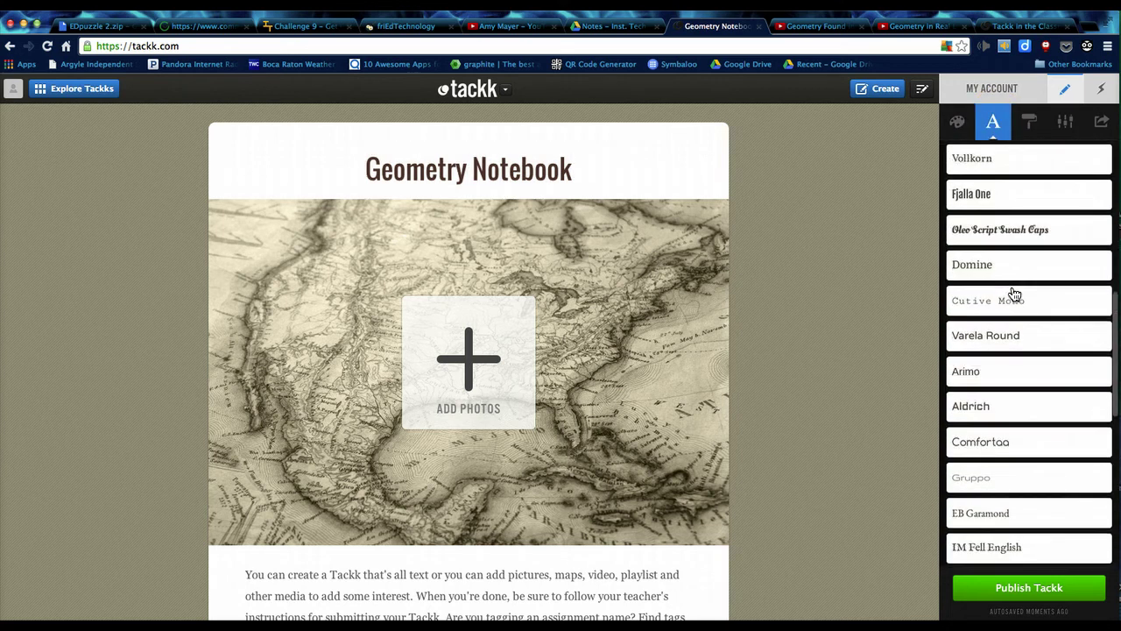
left_click(980, 409)
left_click(981, 443)
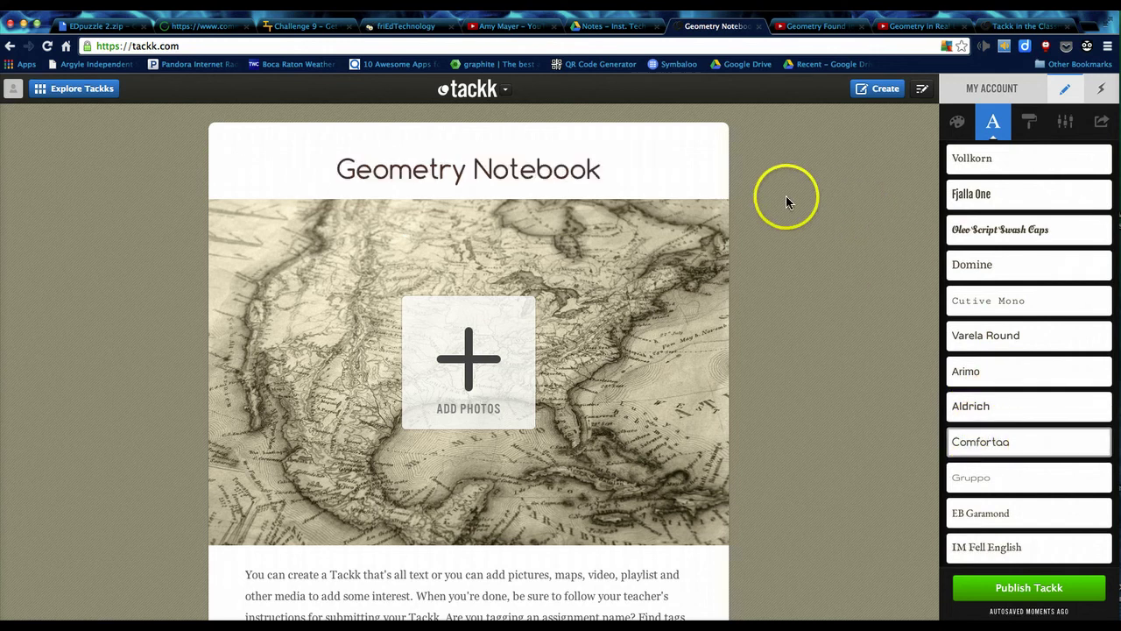
left_click(825, 299)
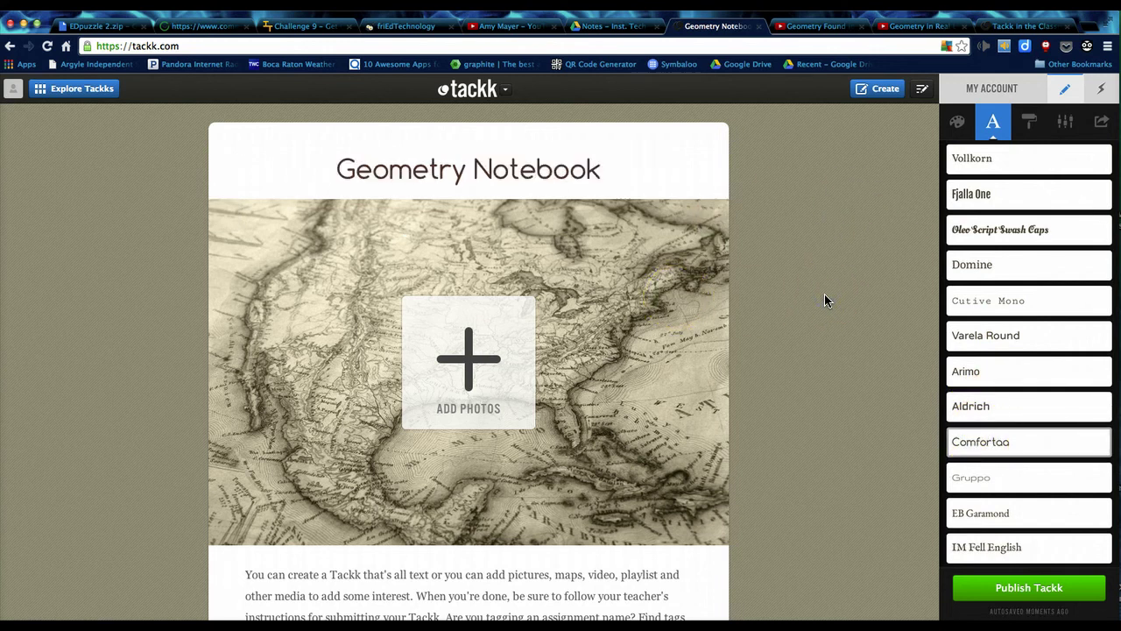
Apply the dark teal background with maroon title colour theme, after trying orange/green
left_click(957, 121)
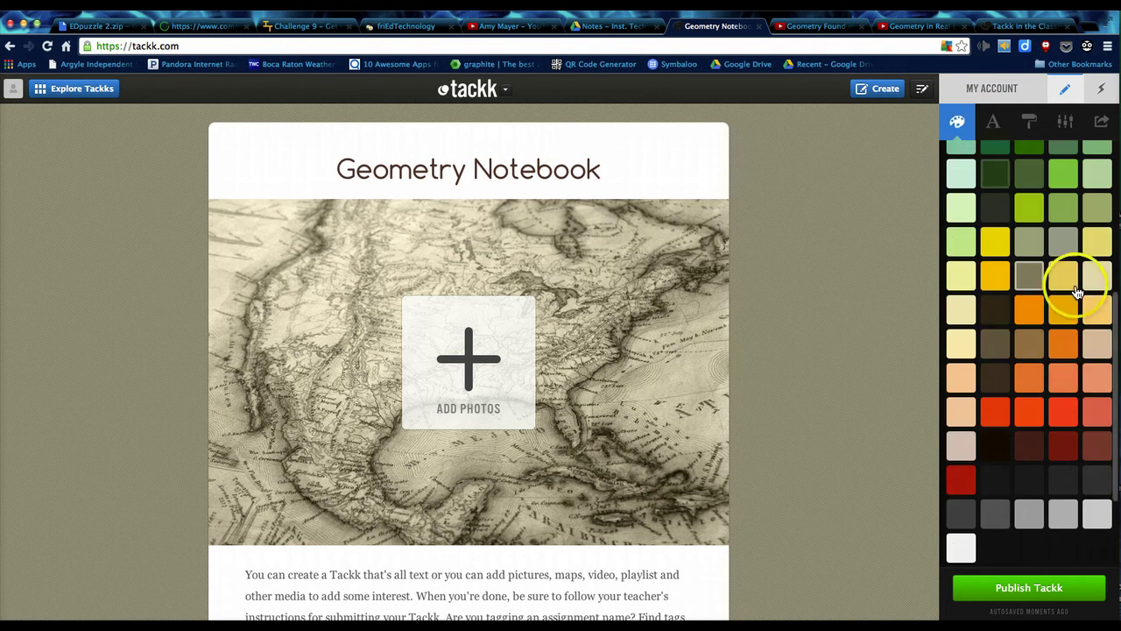
left_click(1034, 386)
scroll(1035, 265, "up", 5)
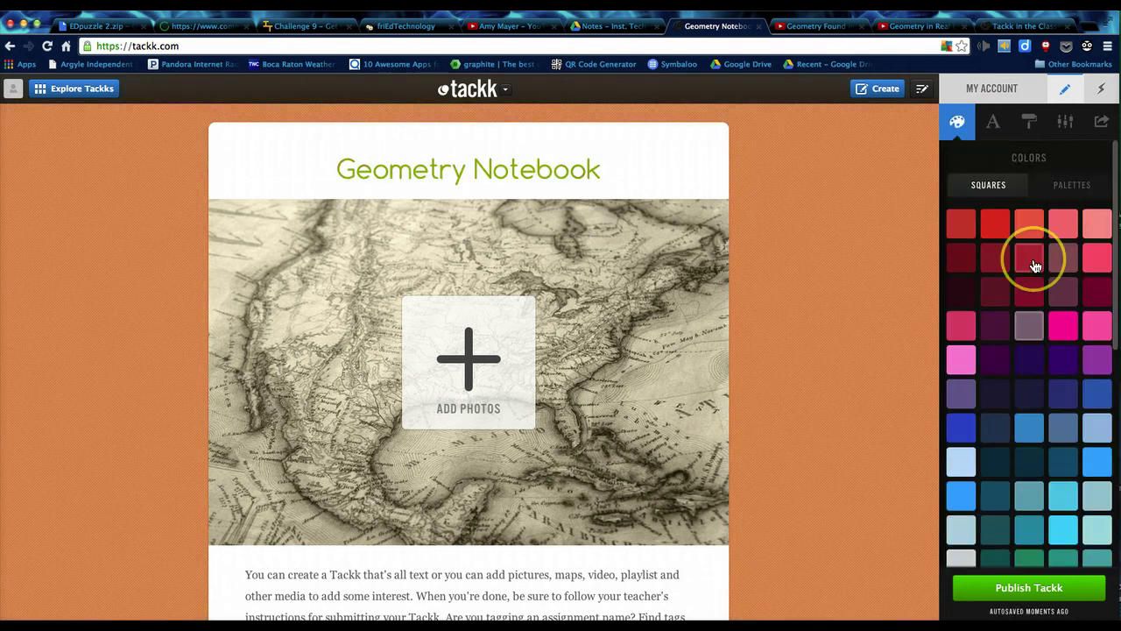
left_click(1024, 464)
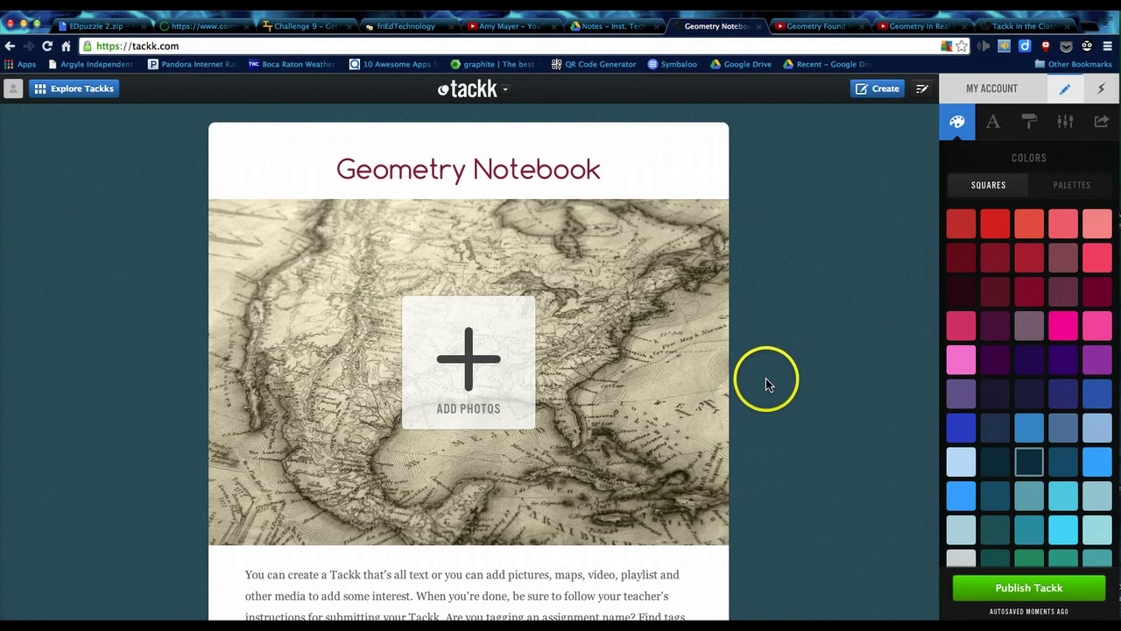
Add a photo block and search 500px for 'Geometry' photos
left_click(472, 364)
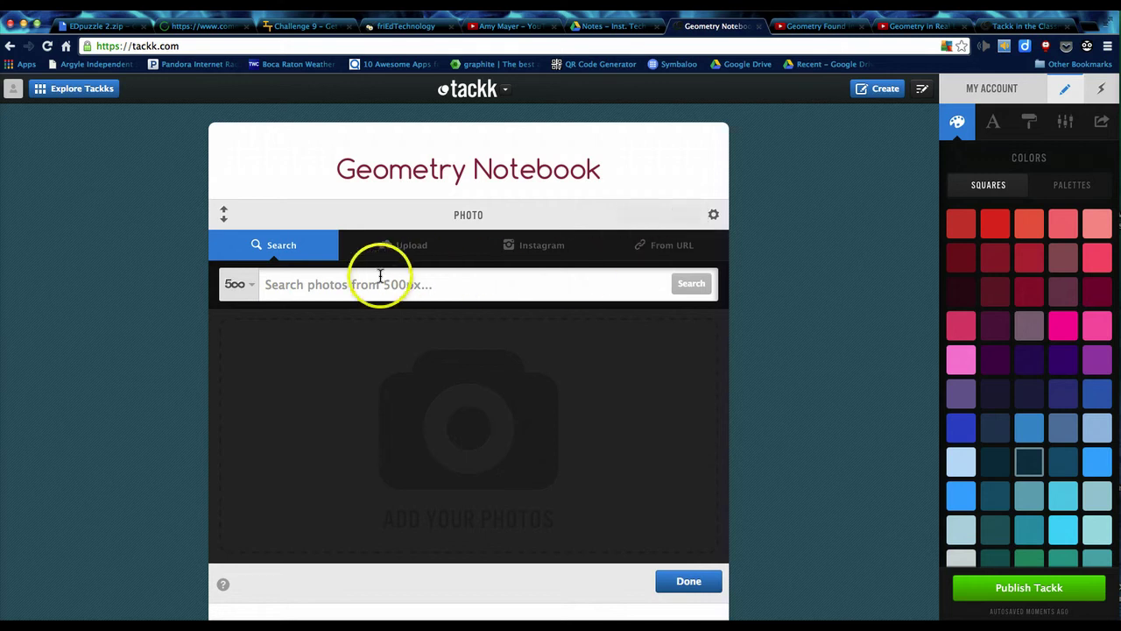
left_click(300, 283)
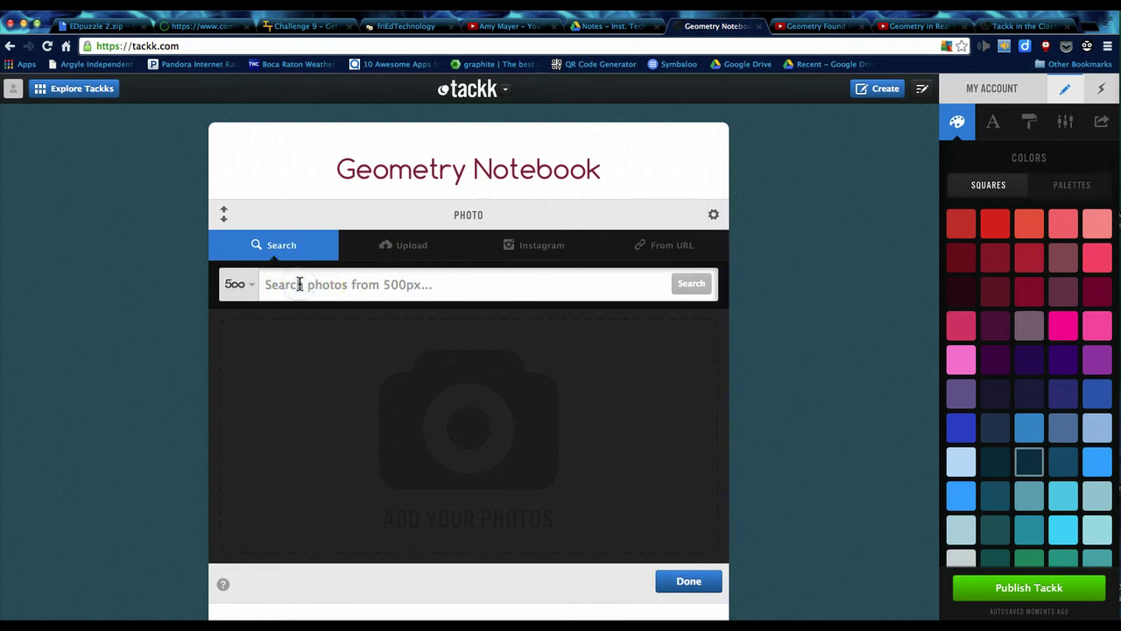
type("Geometry")
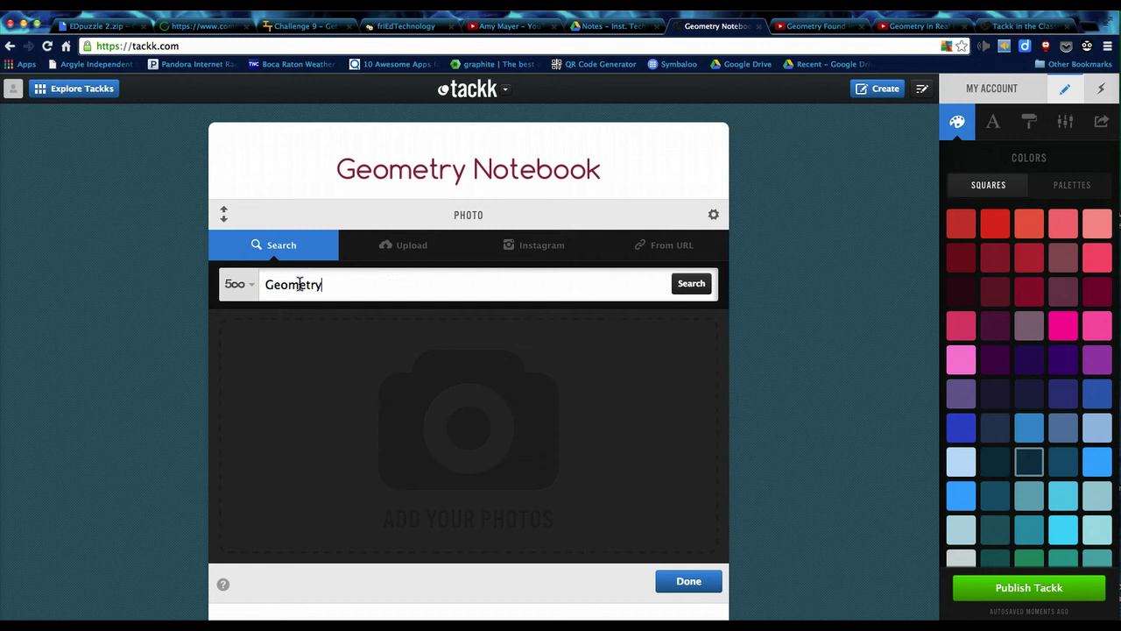
key("Return")
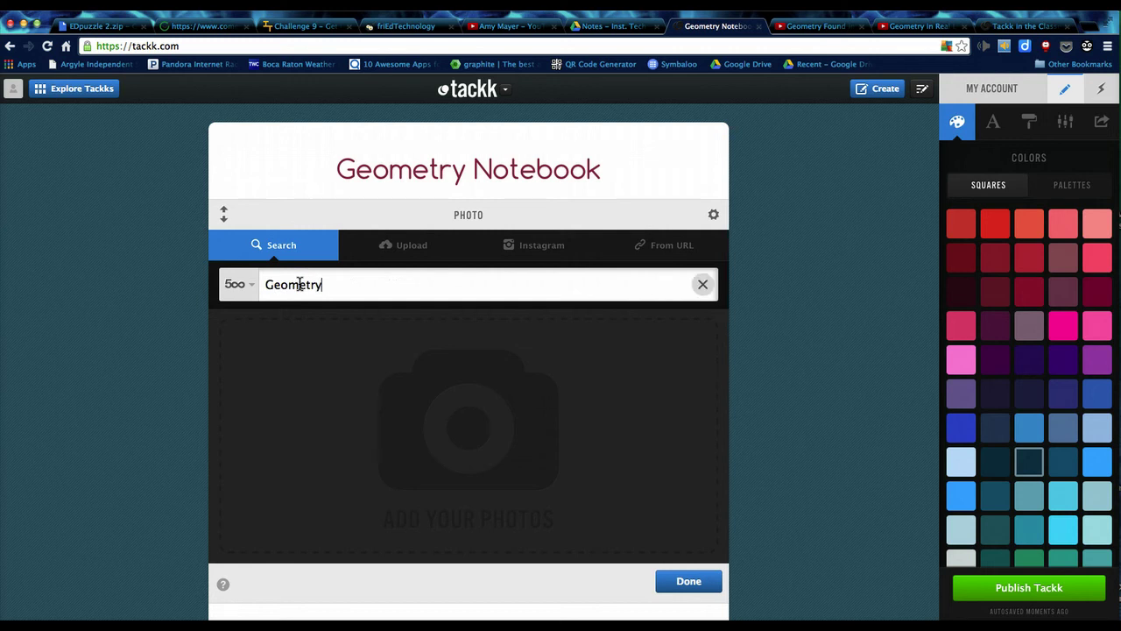
Pick geometry photos: Abstract Casares, Tubes, Granada Shapes, Metaphorical volcano and Tunnel
left_click(268, 358)
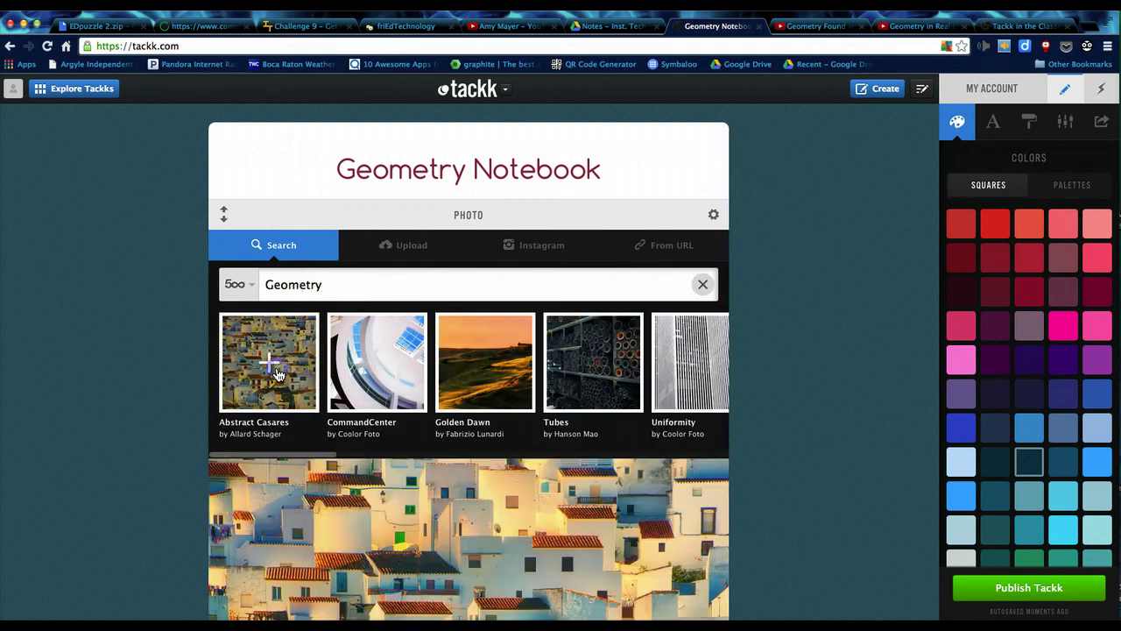
left_click(473, 363)
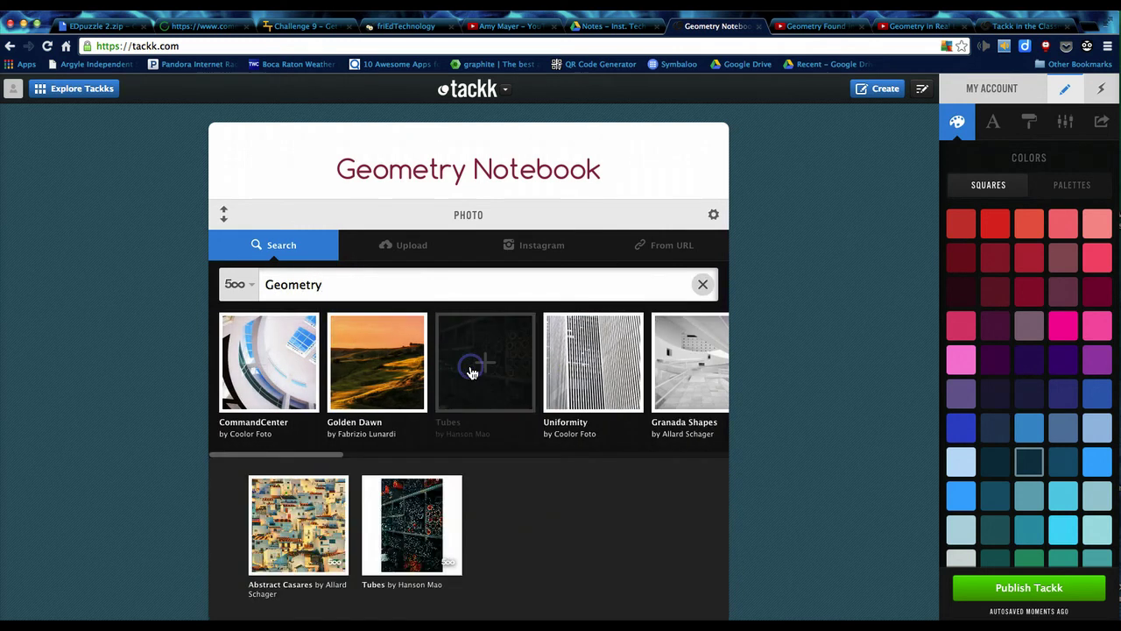
scroll(473, 361, "right", 3)
left_click(464, 372)
left_click(375, 363)
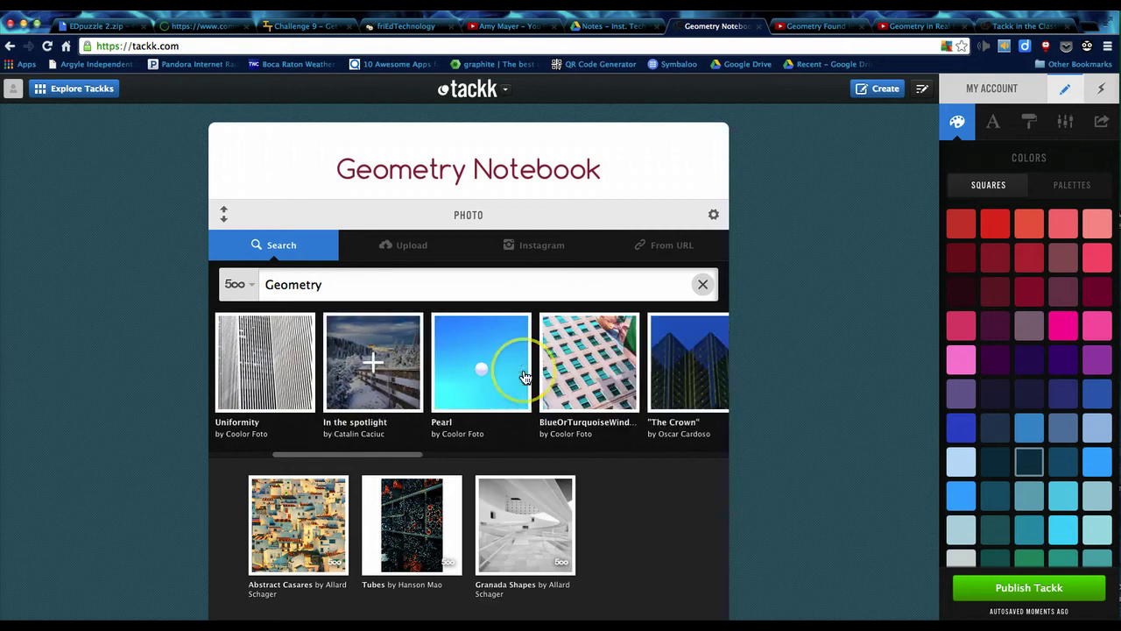
scroll(517, 367, "right", 5)
left_click(523, 376)
scroll(519, 368, "right", 5)
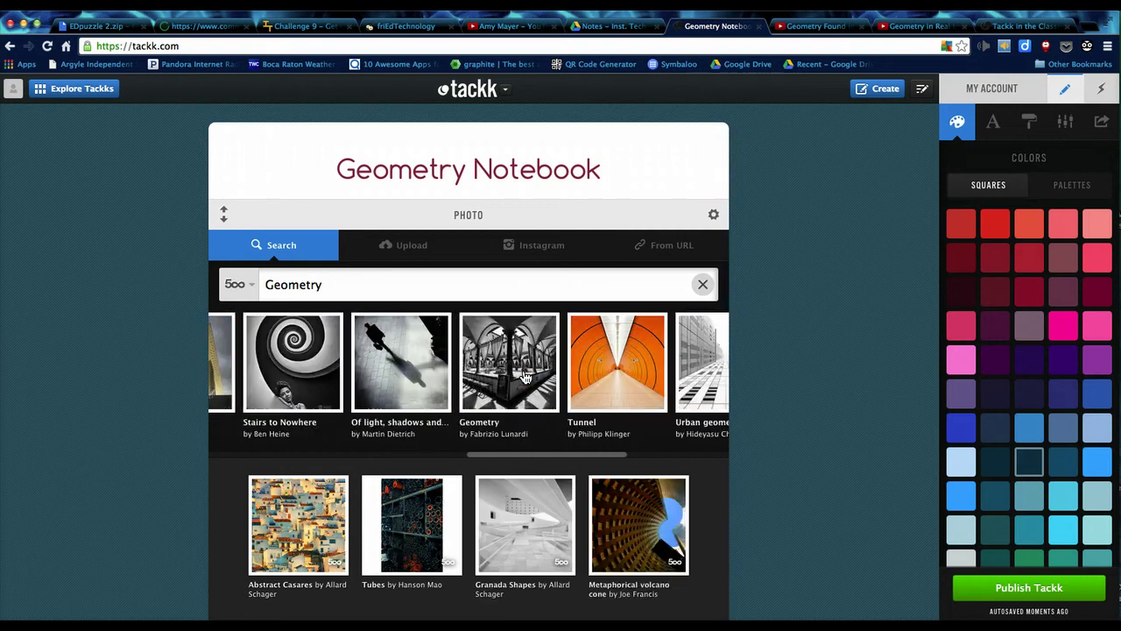
left_click(497, 378)
left_click(321, 379)
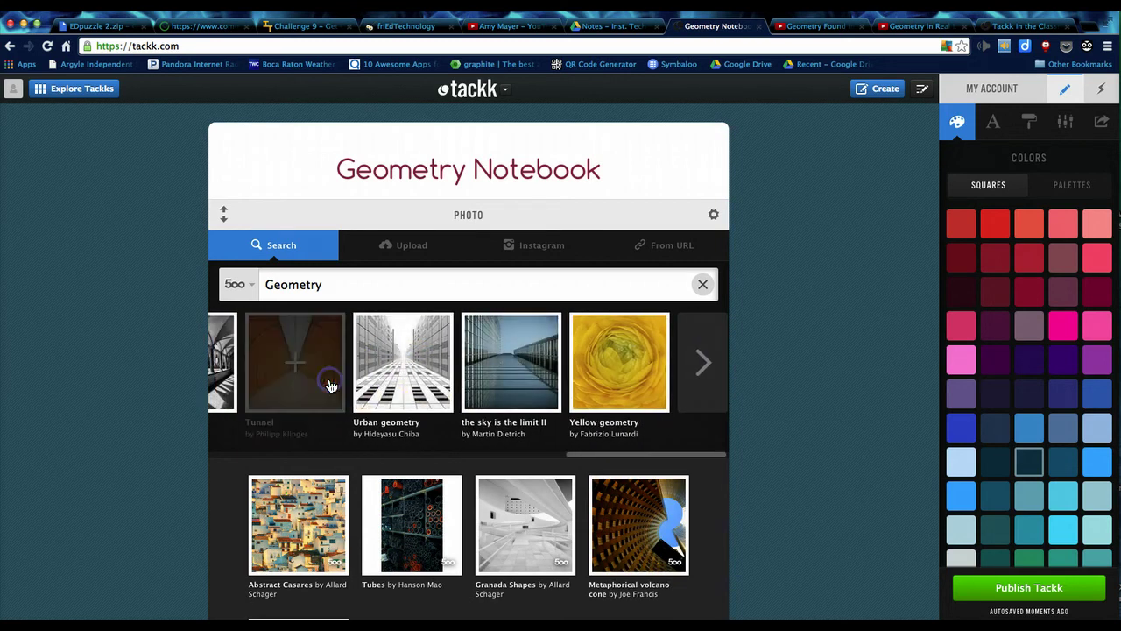
left_click(584, 442)
left_click(701, 475)
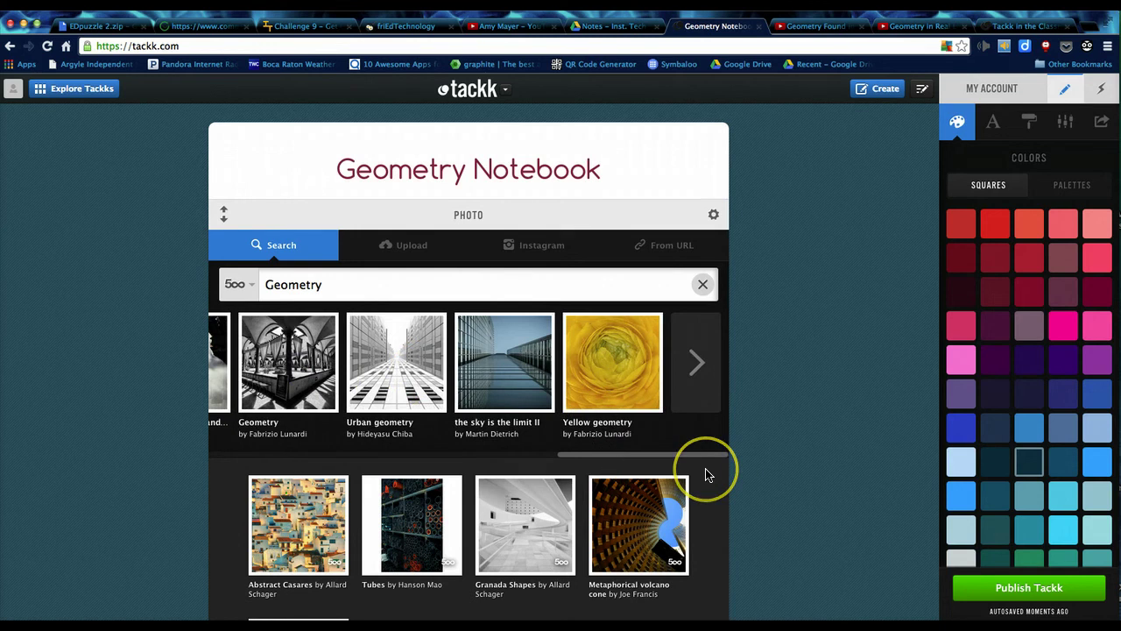
Confirm the selection with Done to build the five-photo gallery under the title
scroll(706, 470, "down", 2)
scroll(707, 474, "down", 1)
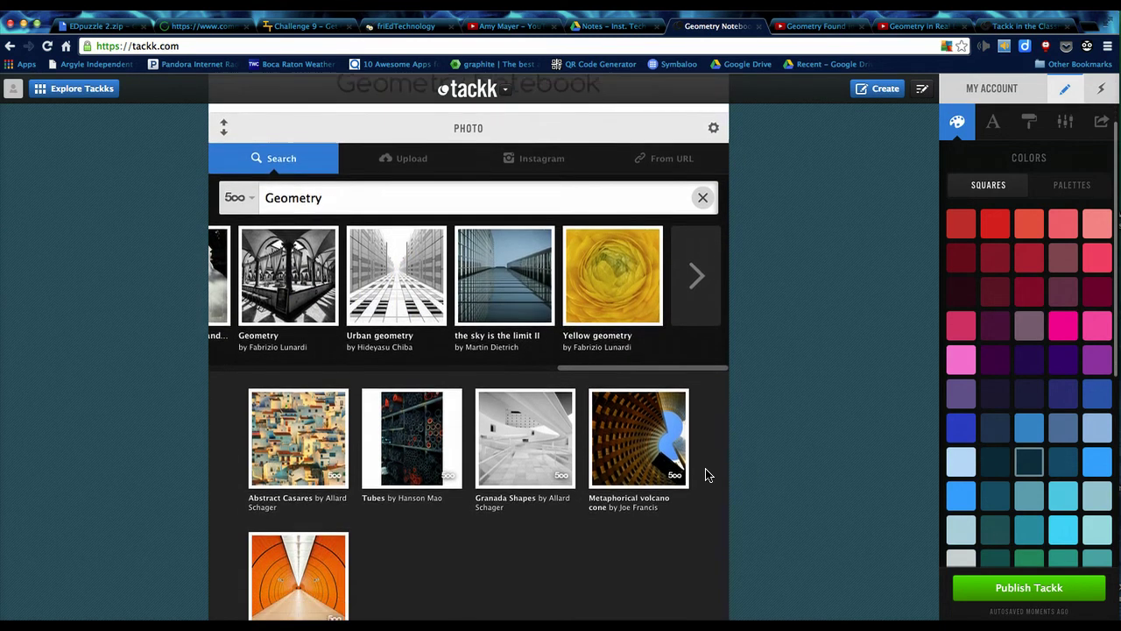
scroll(708, 474, "down", 5)
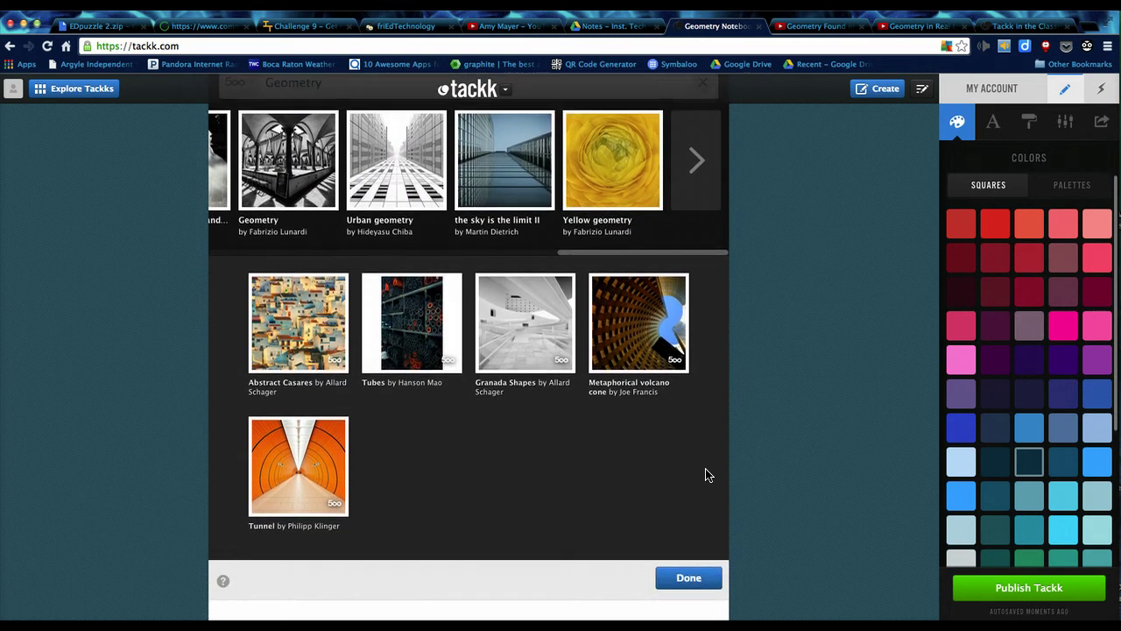
scroll(707, 474, "down", 2)
left_click(693, 536)
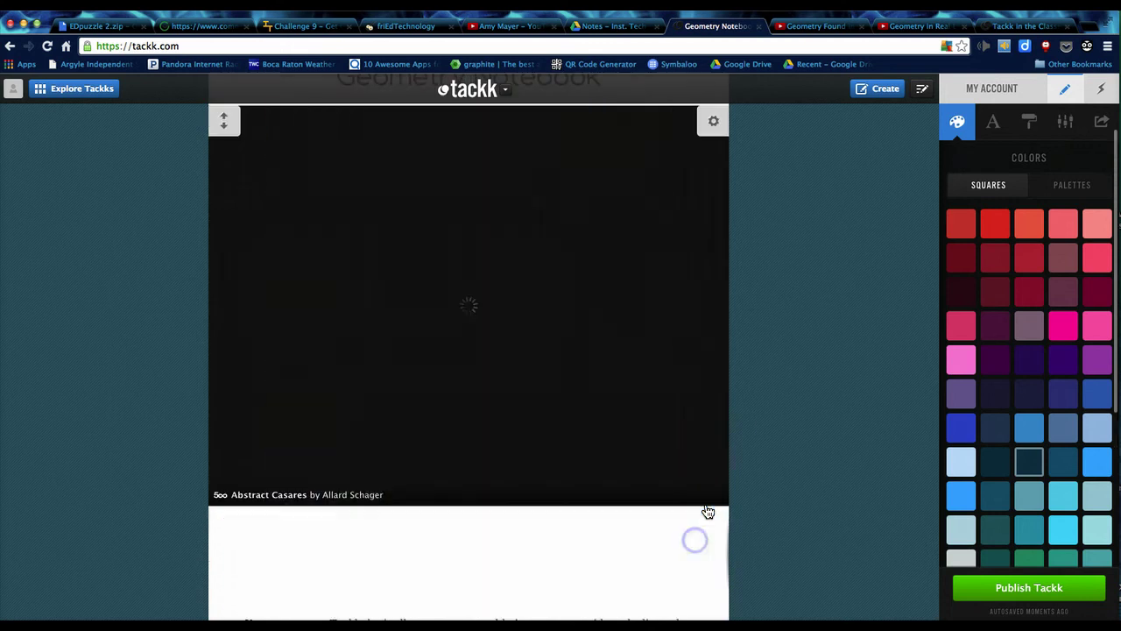
left_click(716, 430)
Advance the gallery twice, past Tubes, to the Granada Shapes photo
scroll(716, 430, "down", 1)
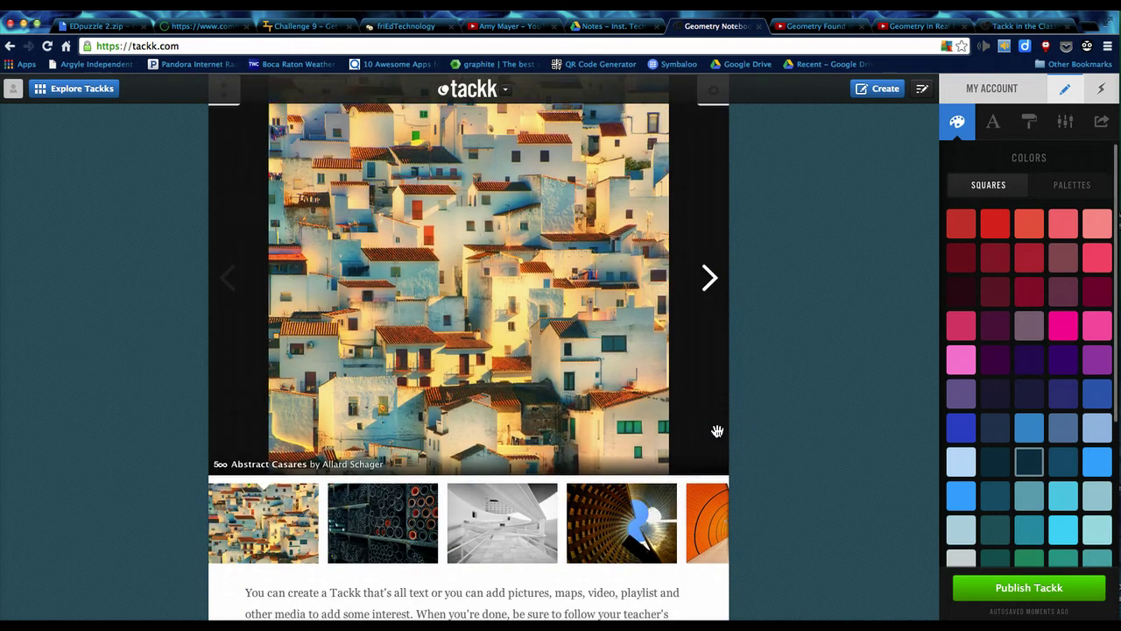
scroll(716, 430, "up", 3)
scroll(716, 430, "up", 1)
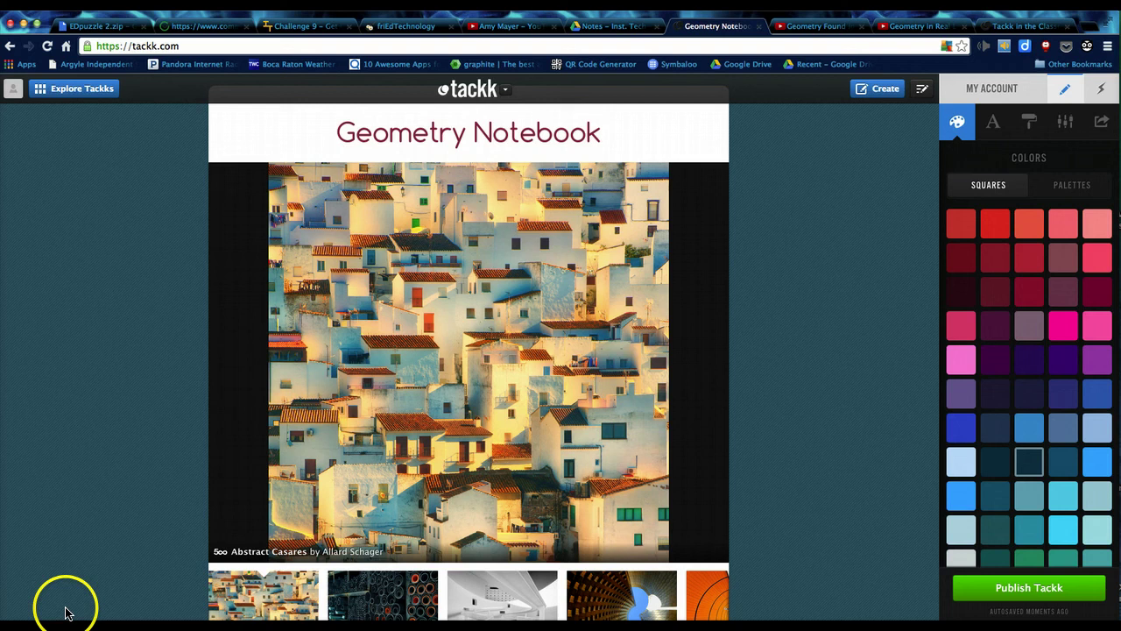
left_click(703, 349)
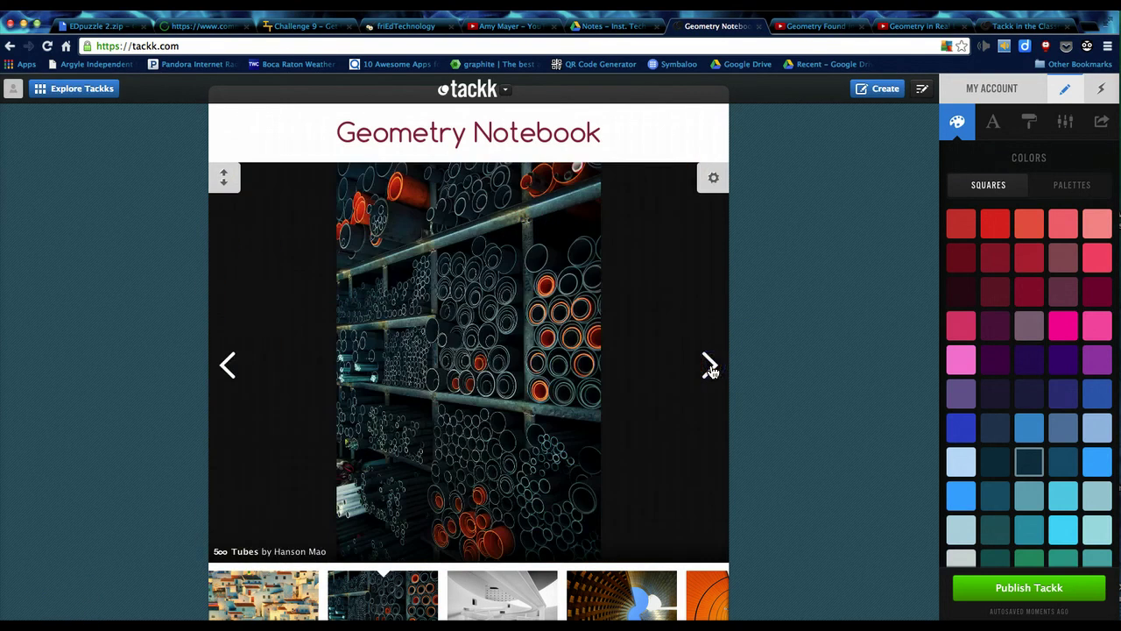
left_click(710, 369)
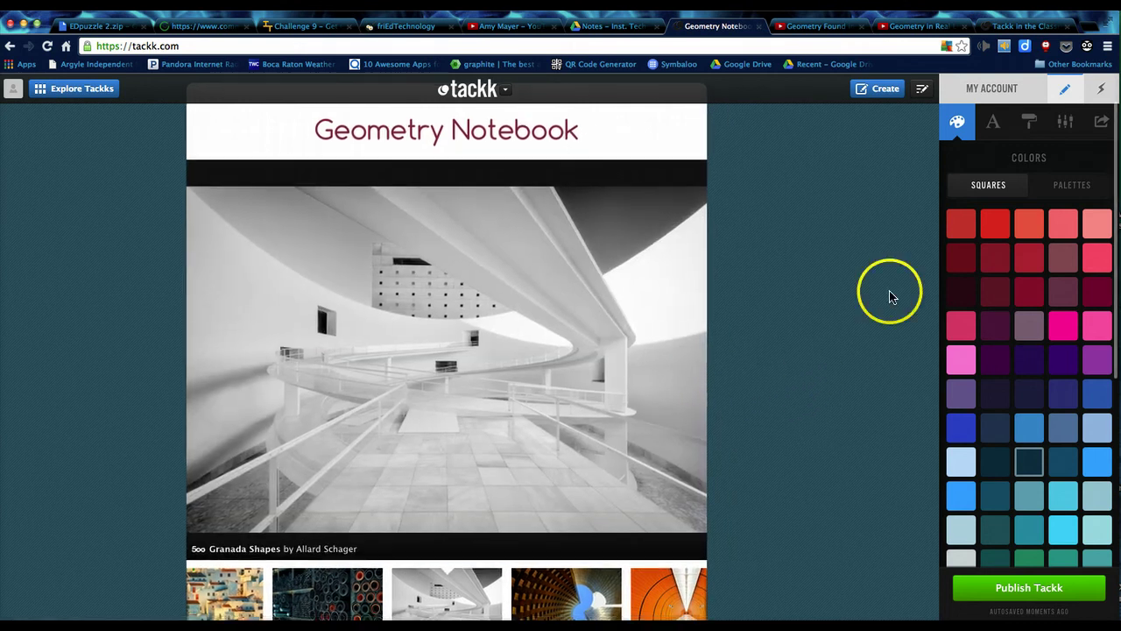
Import the Granada Shapes photo as the page background by pasting its copied image URL
left_click(1068, 127)
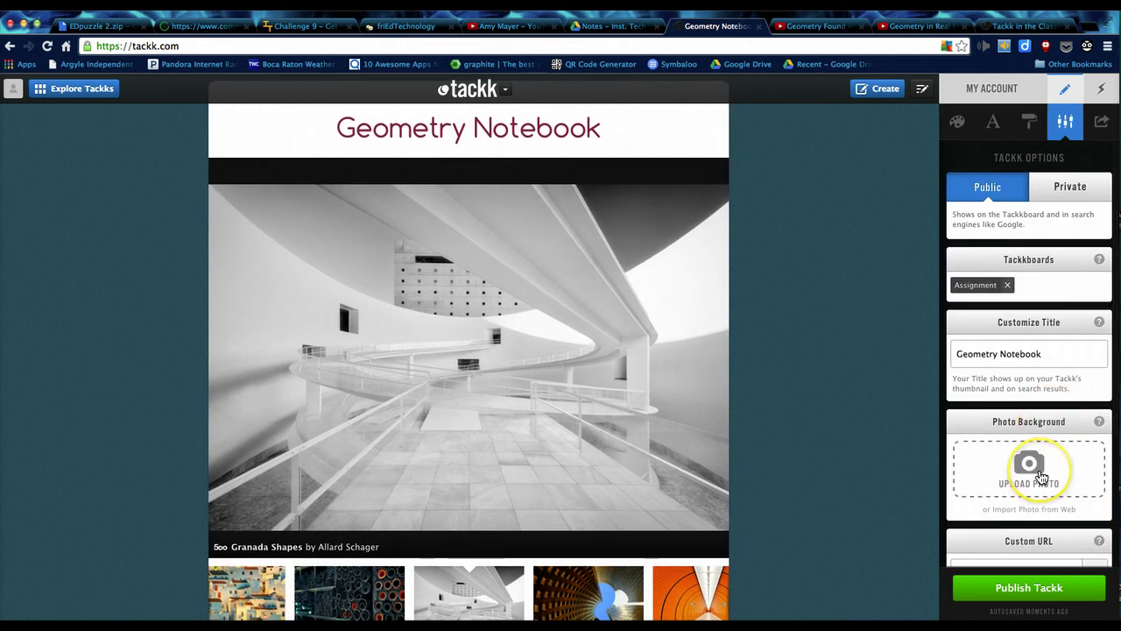
left_click(1029, 513)
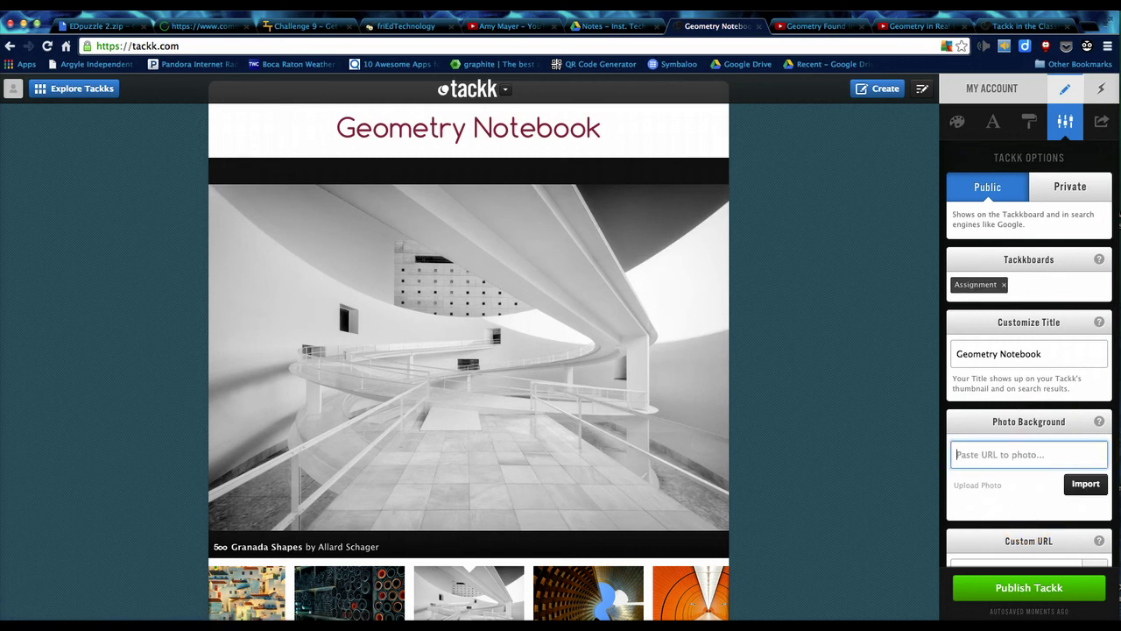
left_click(496, 491)
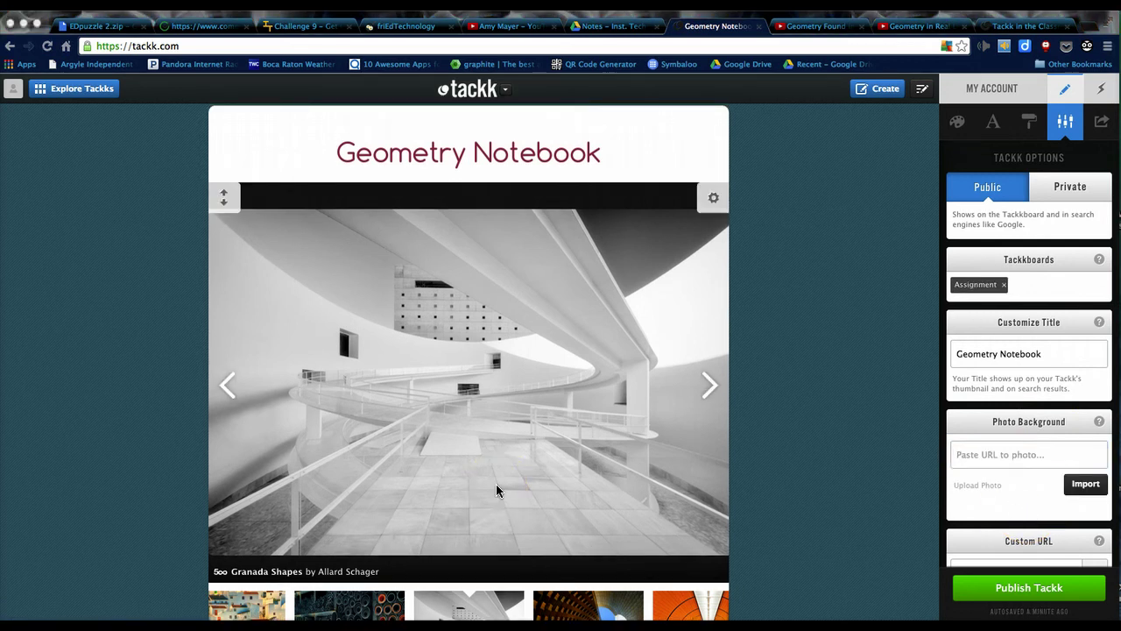
right_click(472, 352)
left_click(501, 373)
left_click(1001, 456)
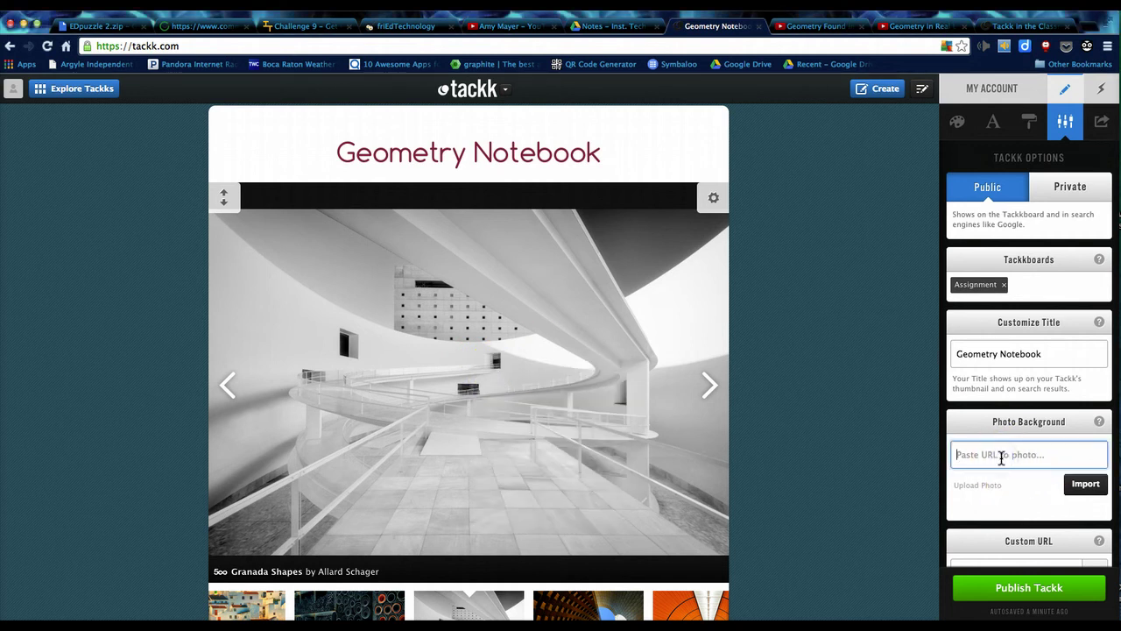
right_click(1001, 456)
left_click(1020, 487)
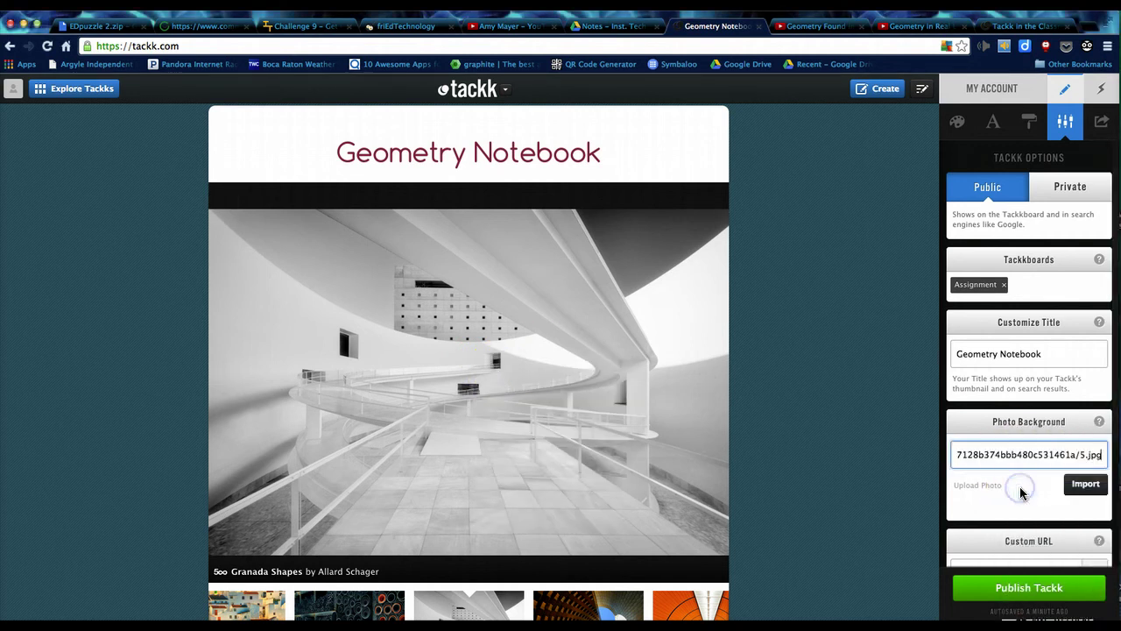
left_click(1073, 489)
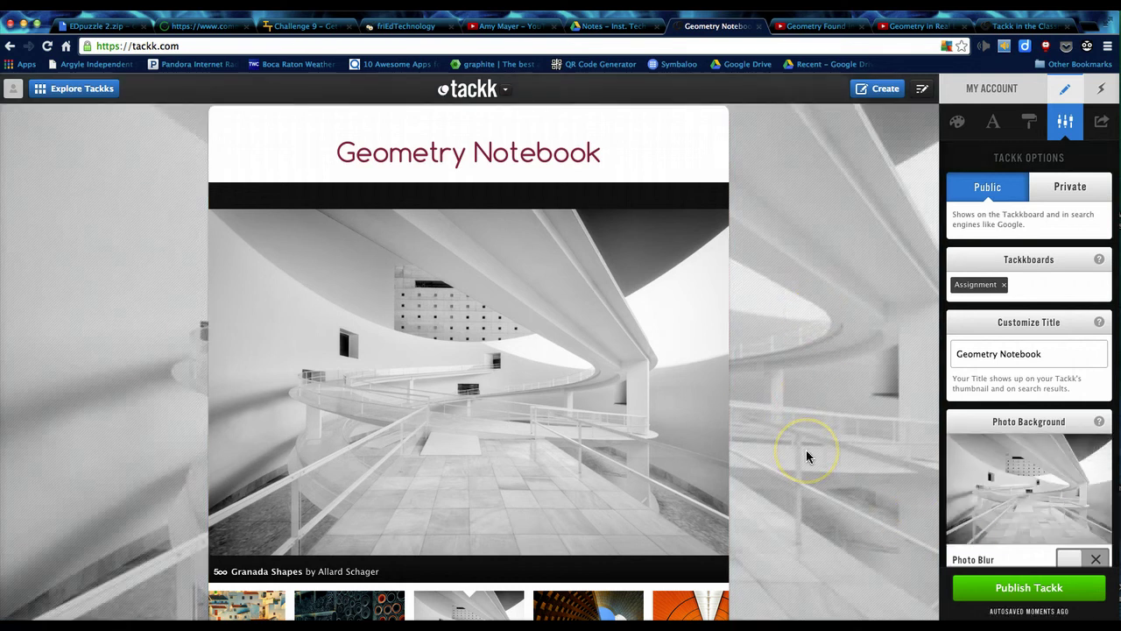
Turn on Photo Blur, then delete the background photo to restore the dark teal backdrop
left_click(1070, 561)
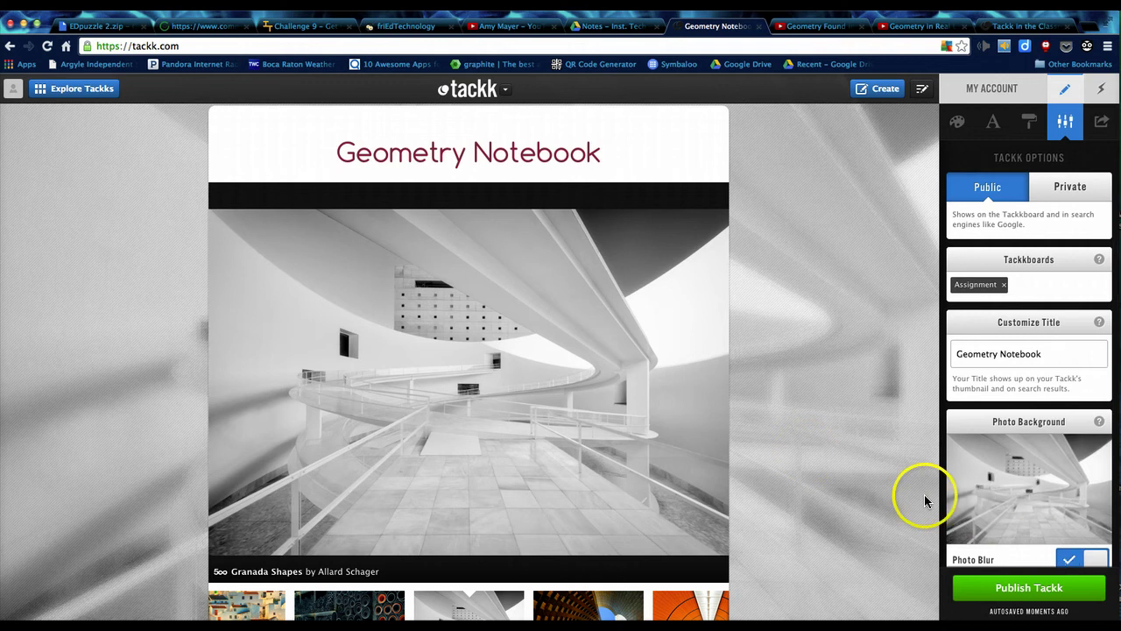
scroll(902, 479, "down", 2)
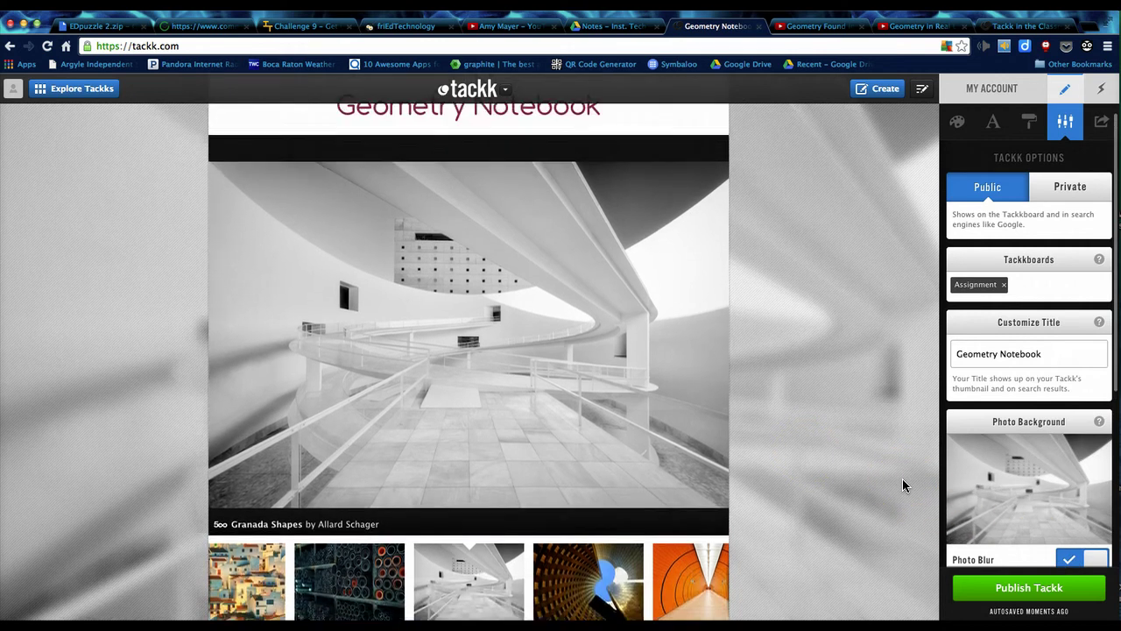
scroll(902, 478, "up", 3)
scroll(901, 478, "down", 3)
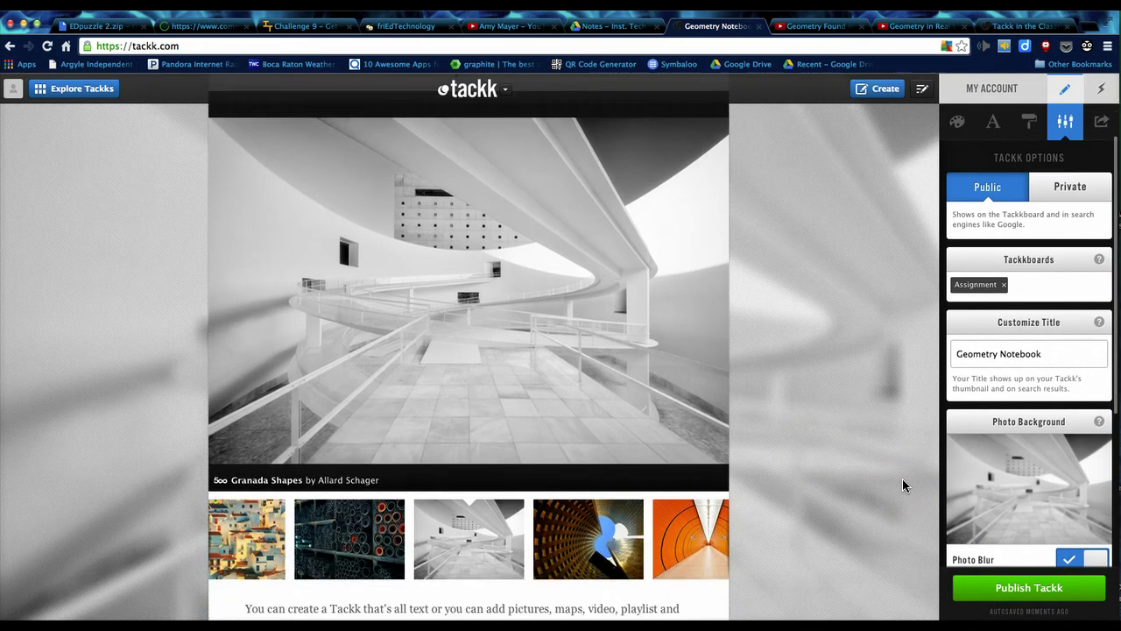
scroll(902, 478, "up", 3)
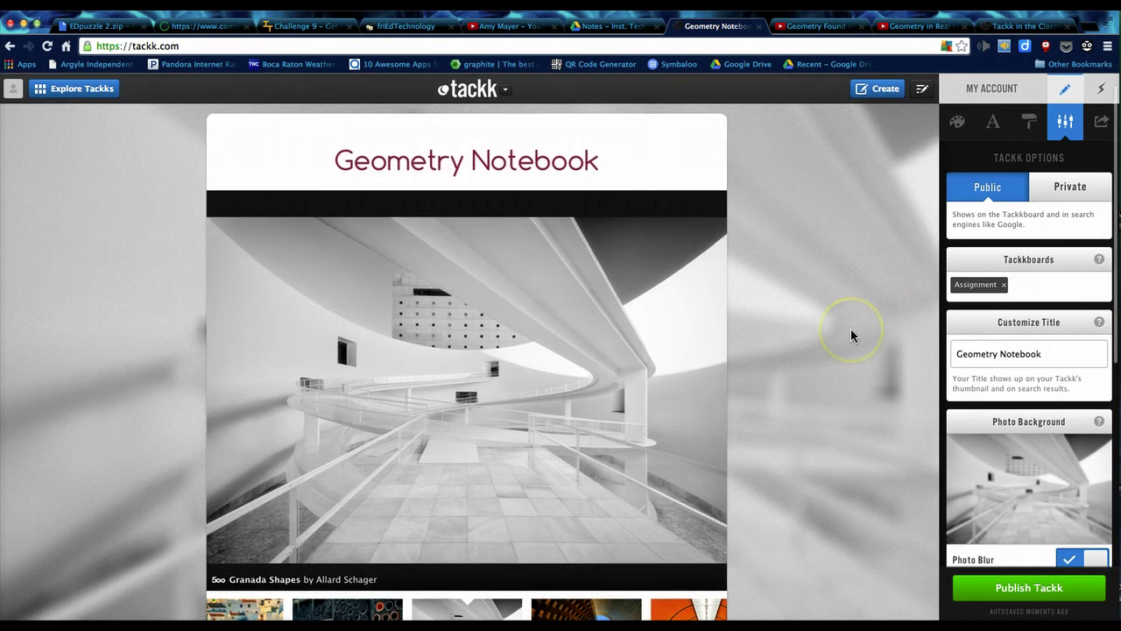
scroll(851, 328, "down", 1)
mouse_move(1031, 451)
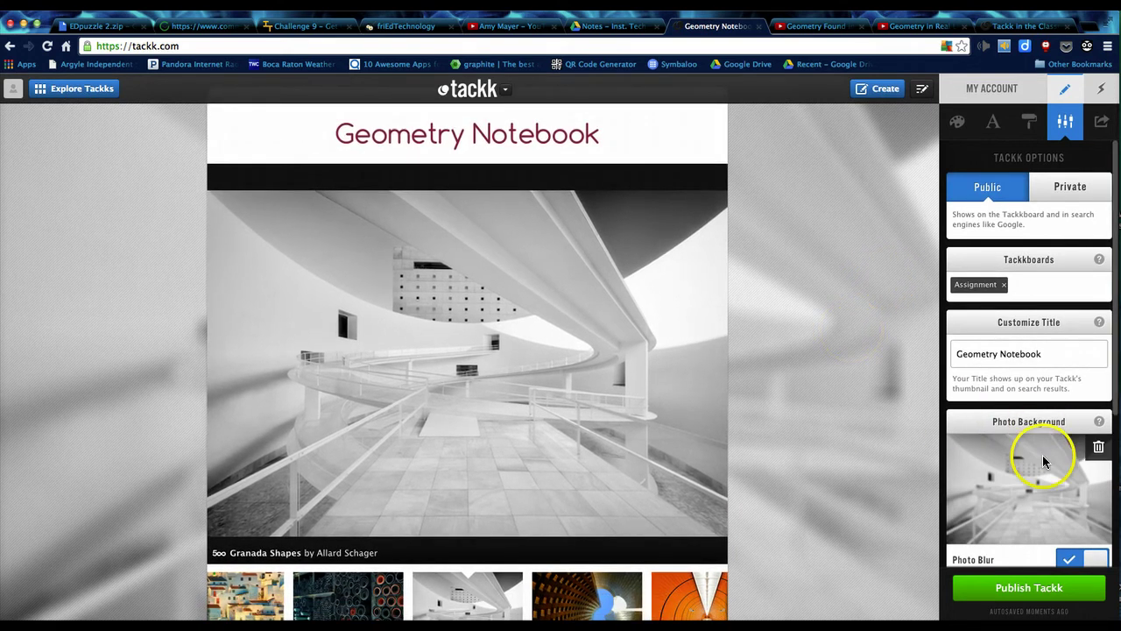
left_click(1097, 449)
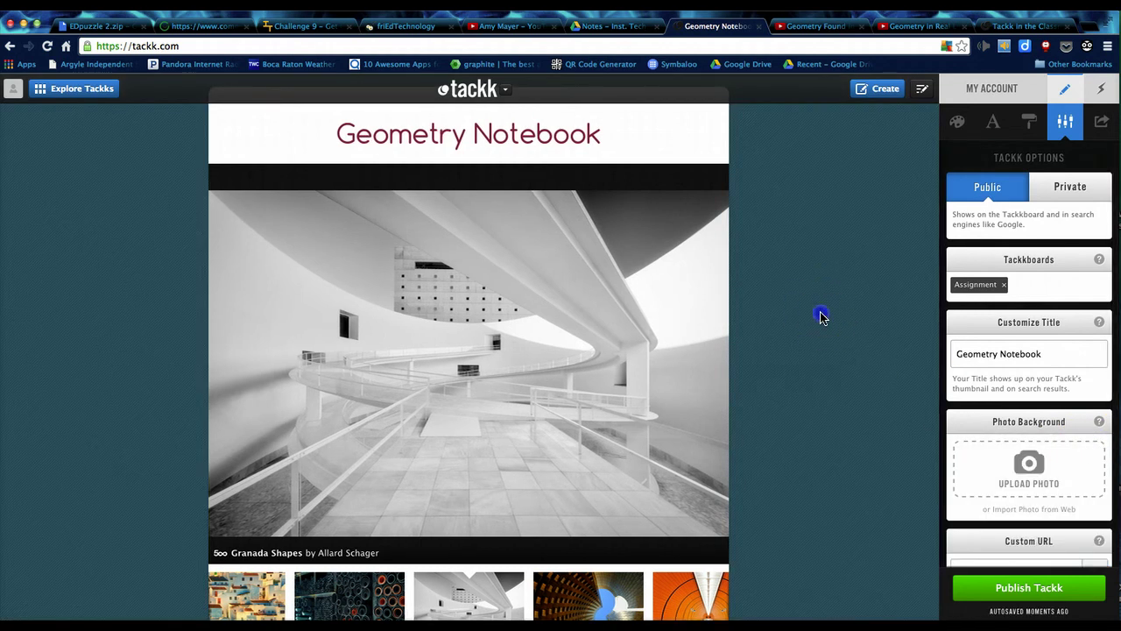
Try centre and right alignment on the instructions paragraph, leaving it left-aligned
mouse_move(711, 329)
scroll(710, 327, "down", 3)
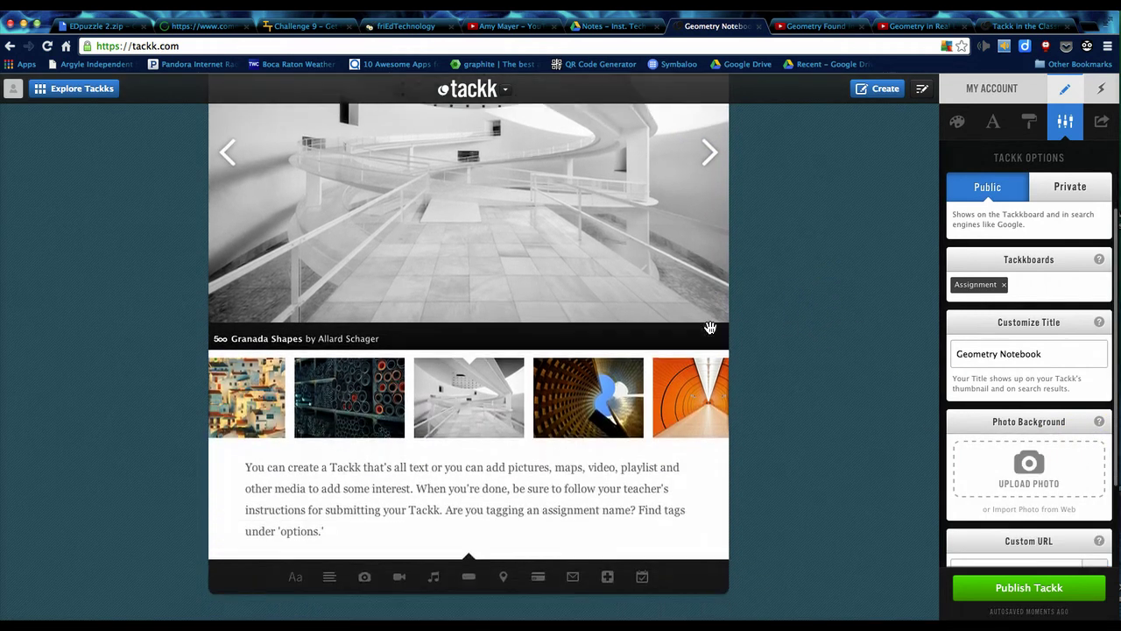
mouse_move(677, 386)
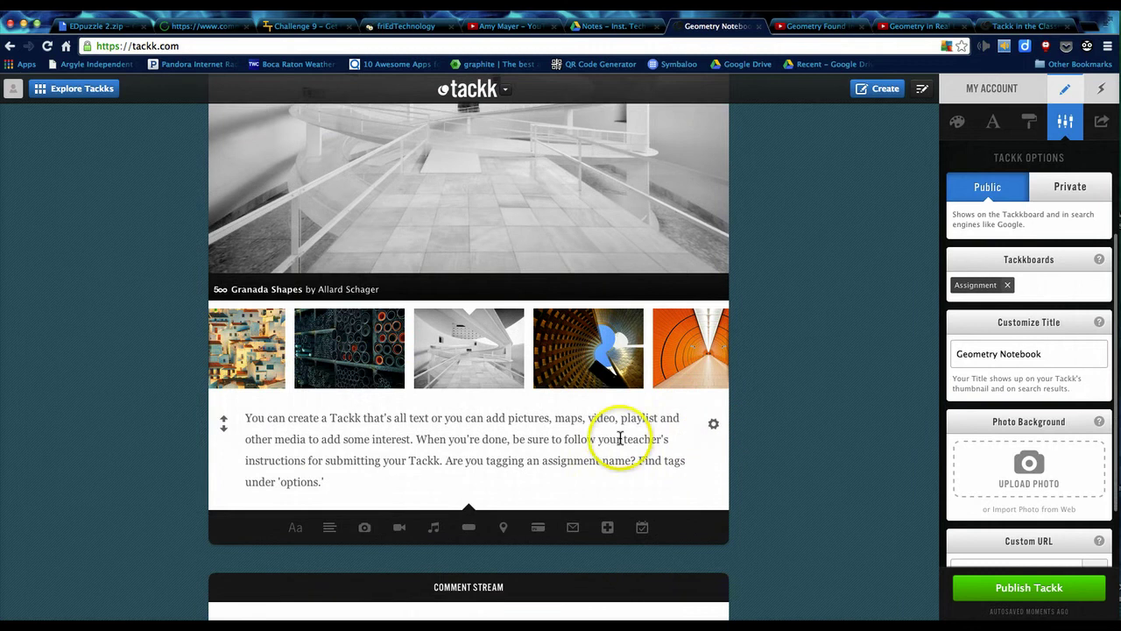
left_click(618, 438)
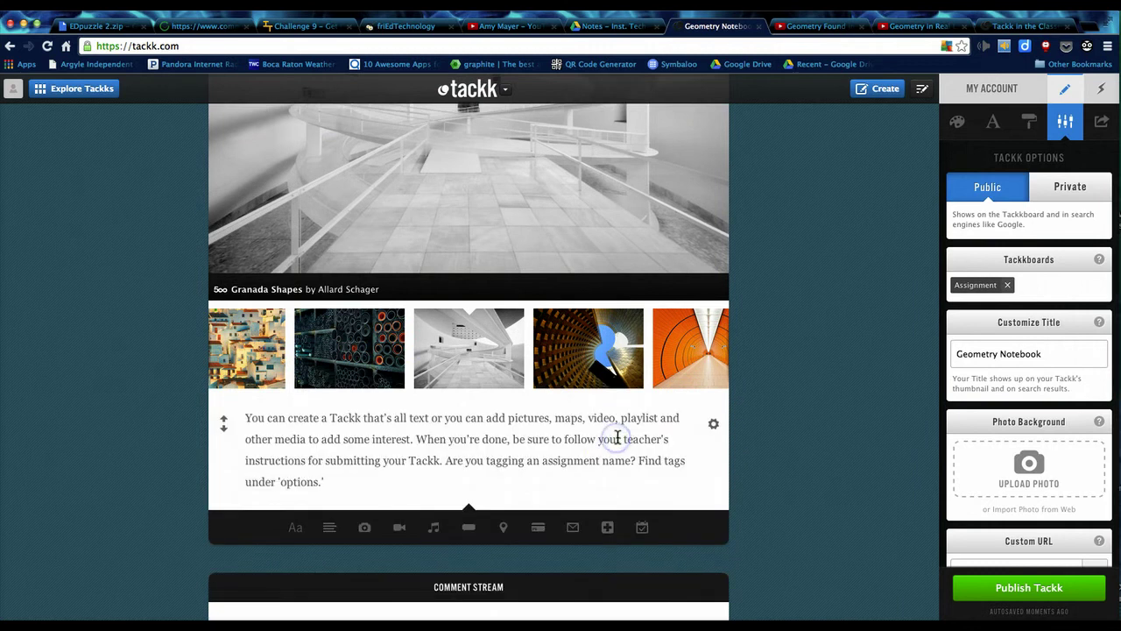
left_click(713, 424)
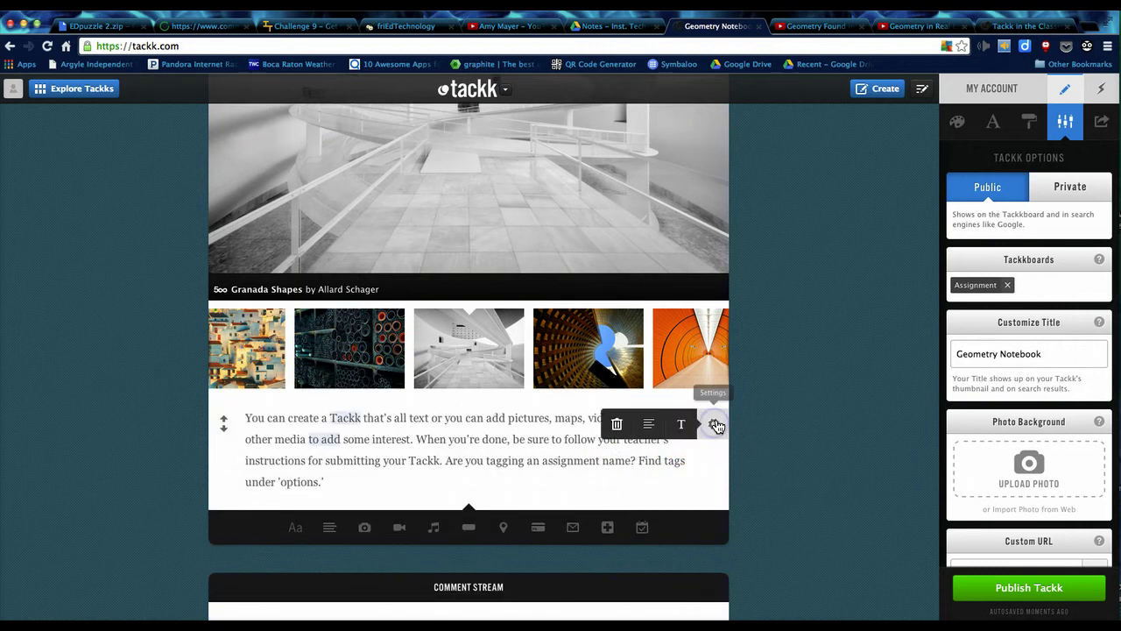
left_click(649, 426)
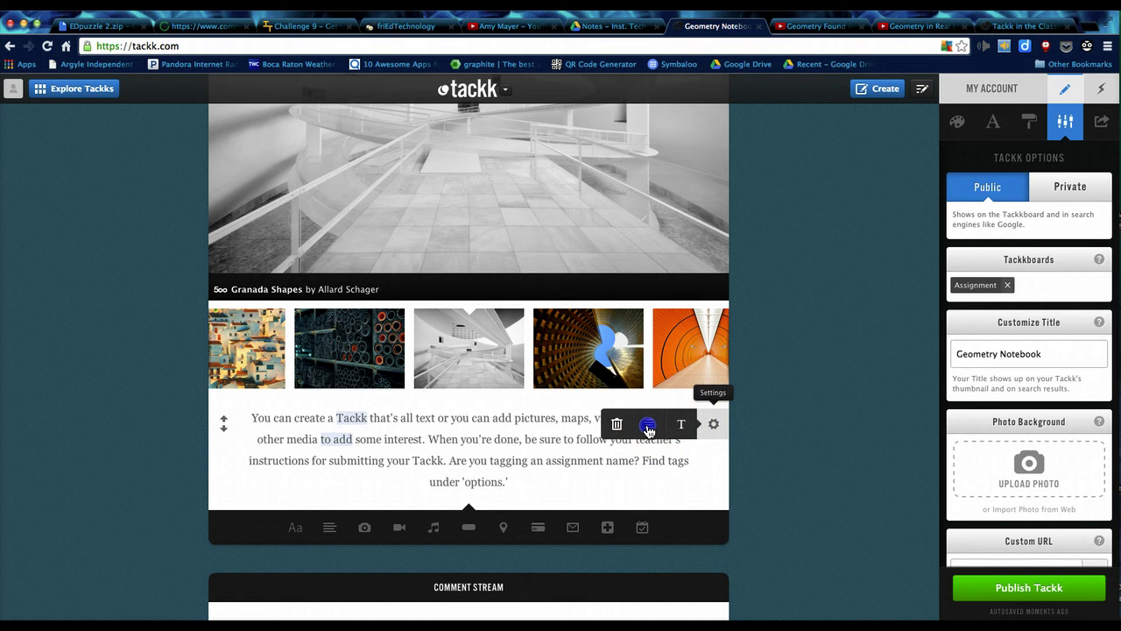
left_click(649, 427)
left_click(649, 427)
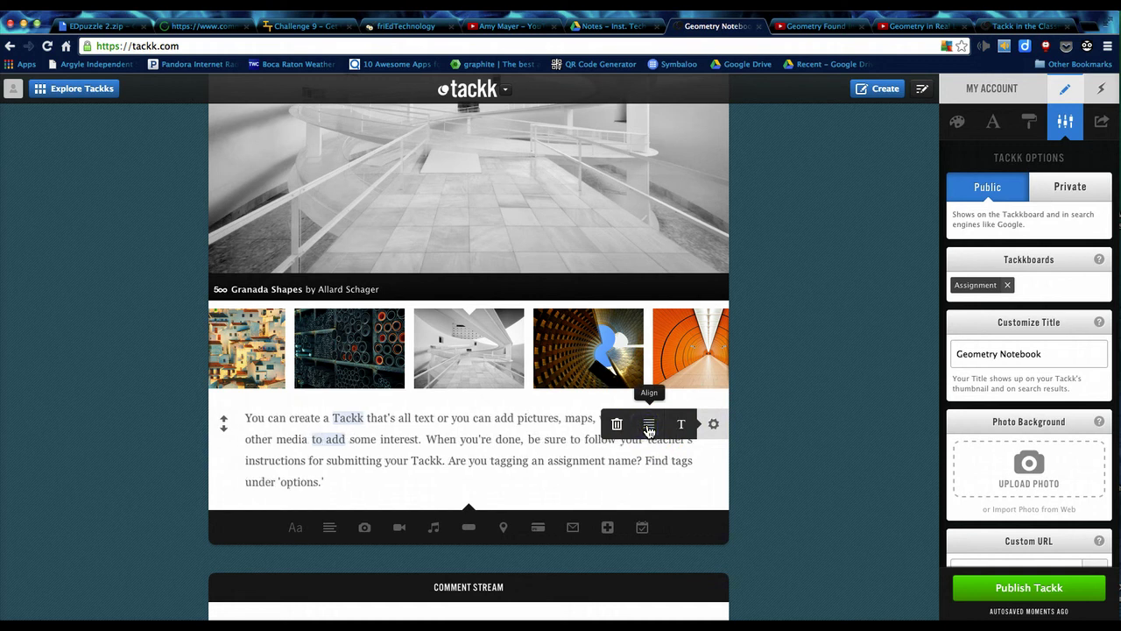
Switch the paragraph to a sans-serif font and keep it below the slideshow after testing above
left_click(681, 426)
left_click(681, 426)
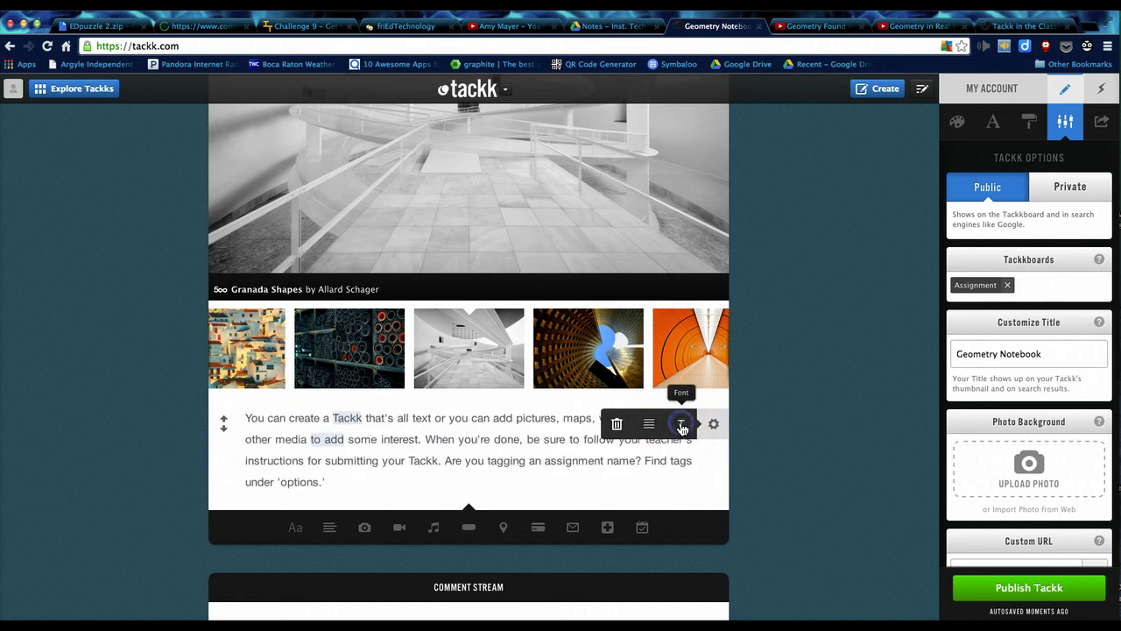
left_click(225, 426)
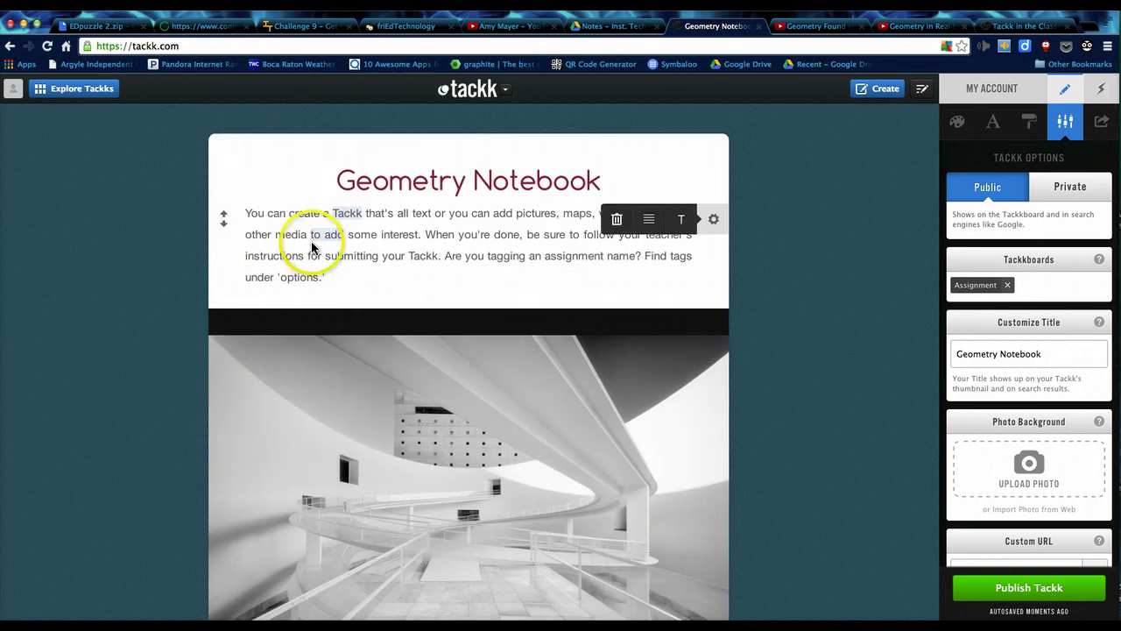
left_click(223, 223)
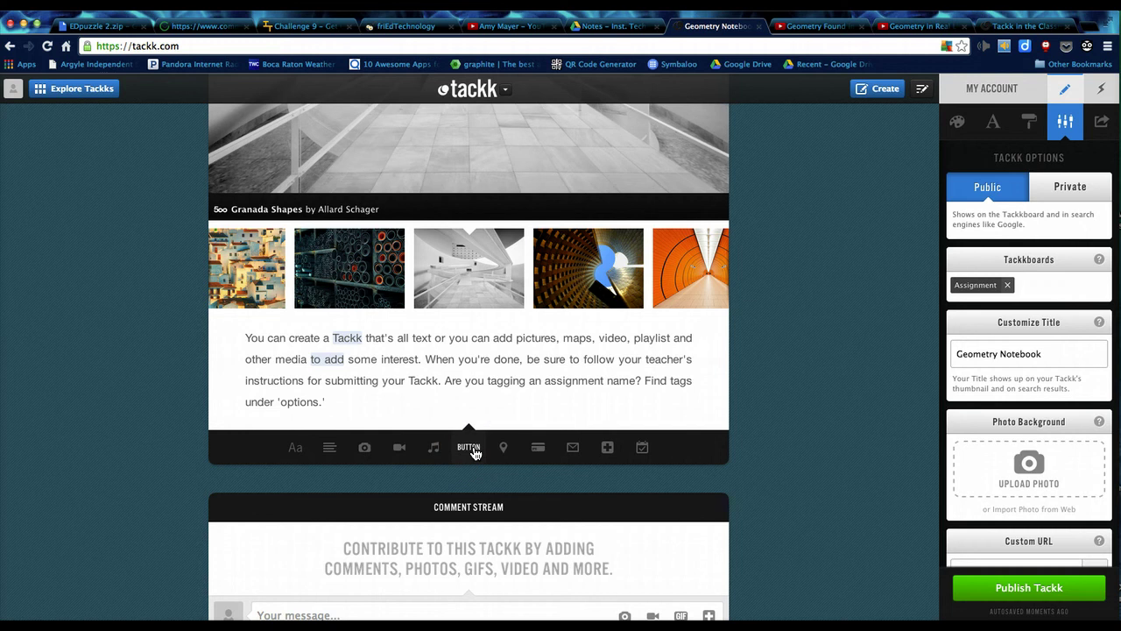
Add a link button block under the instructions, then view the 'Geometry in Real Life.wmv' video
left_click(470, 448)
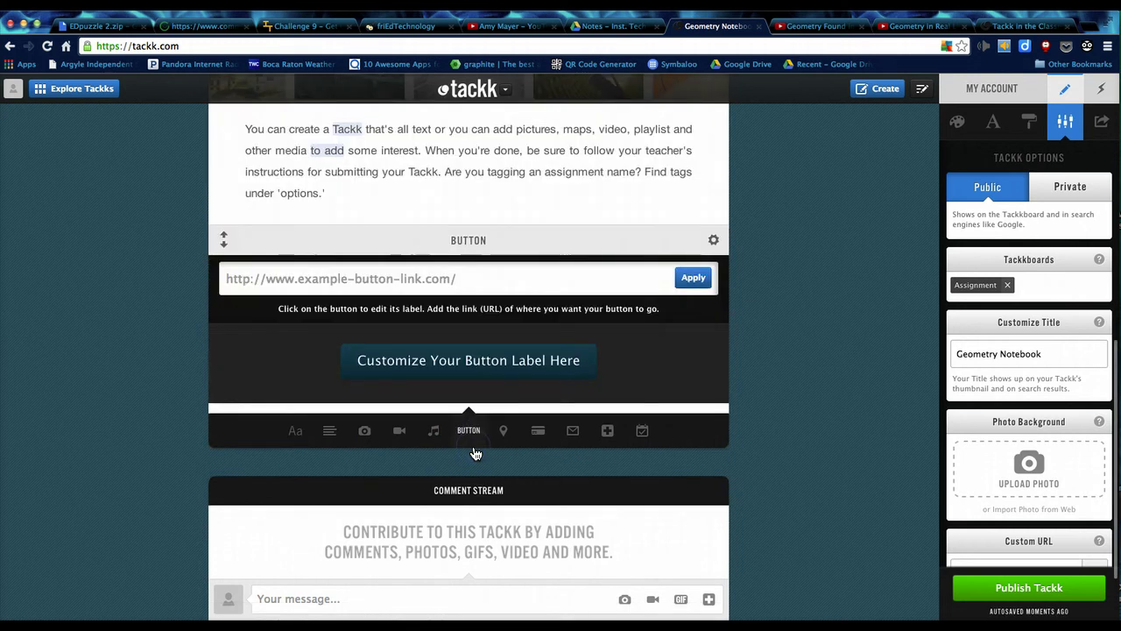
left_click(473, 281)
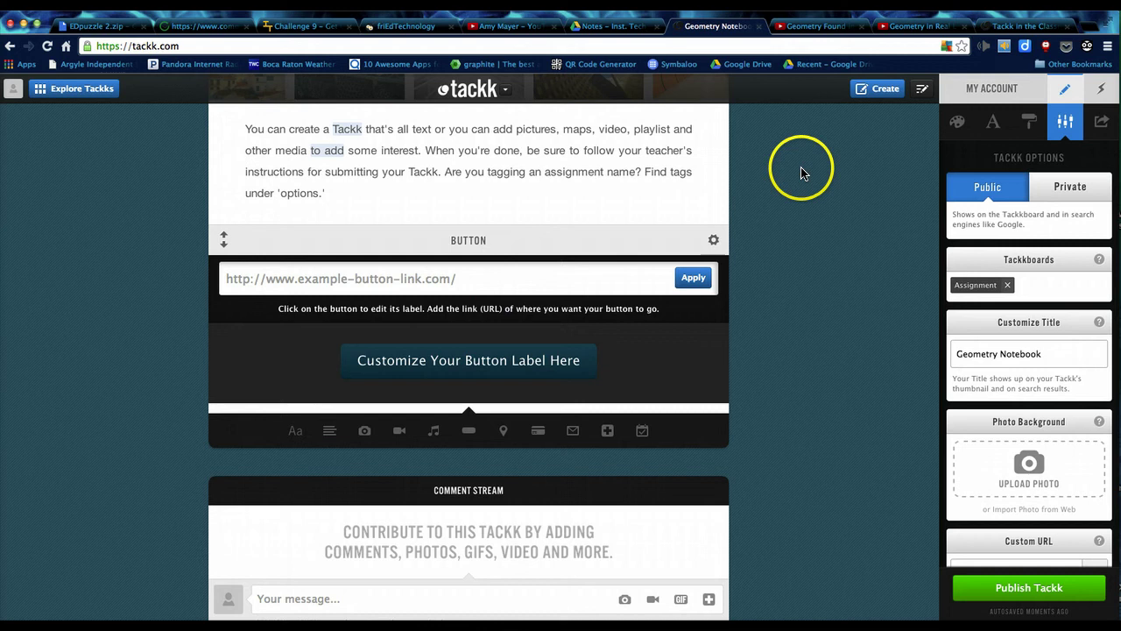
left_click(925, 26)
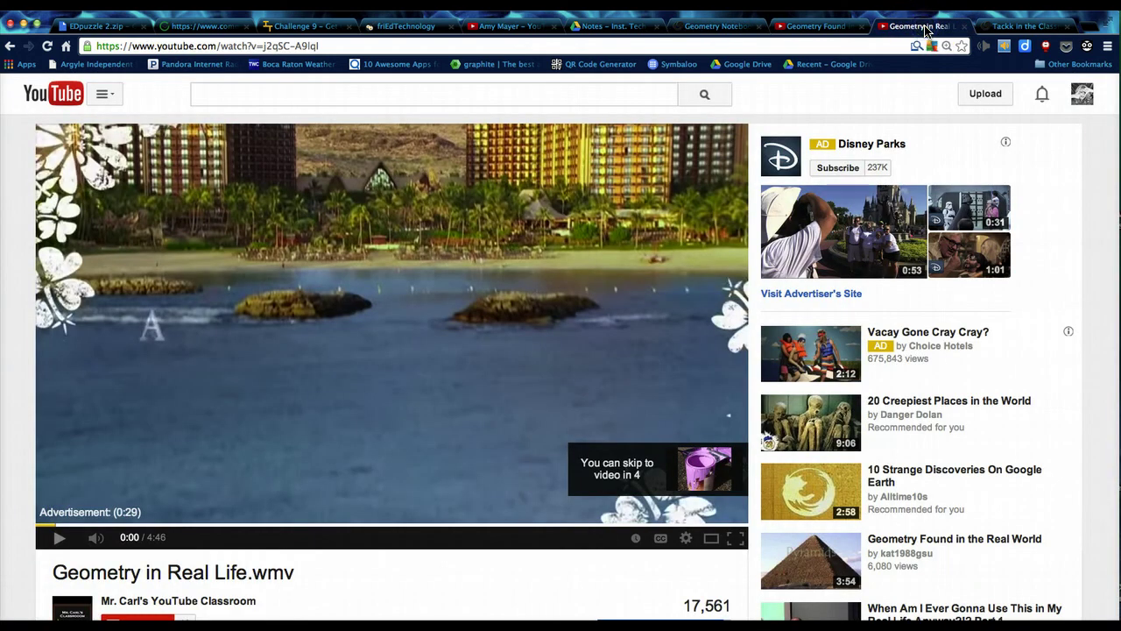
Copy the 'Geometry Found in the Real World' video URL and return to the Geometry Notebook Tackk
left_click(371, 44)
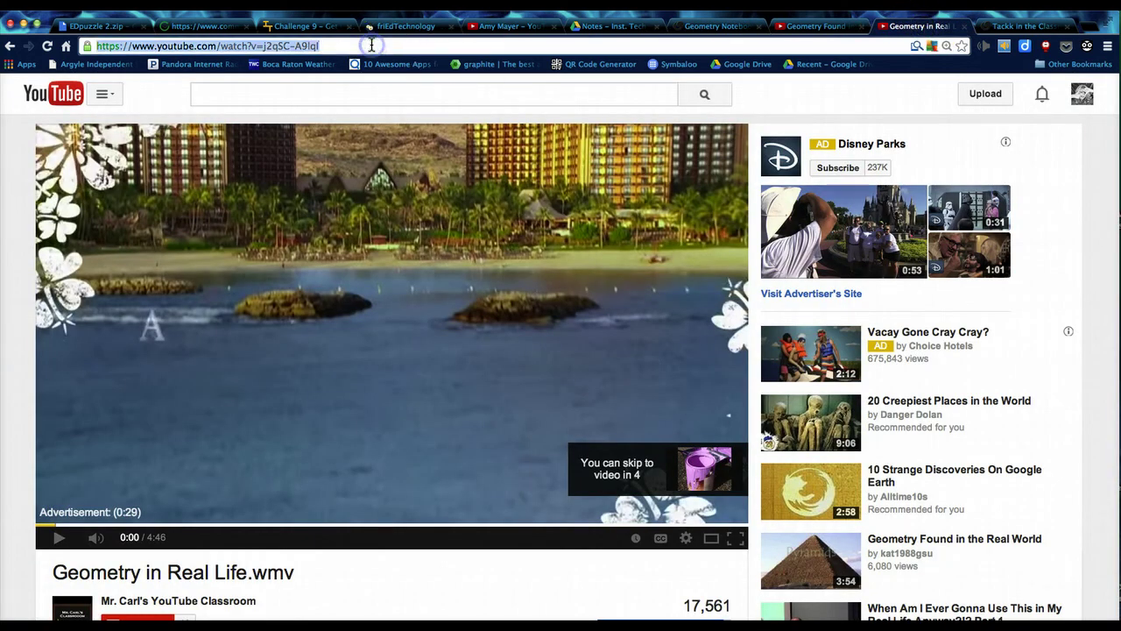
left_click(819, 25)
left_click(364, 45)
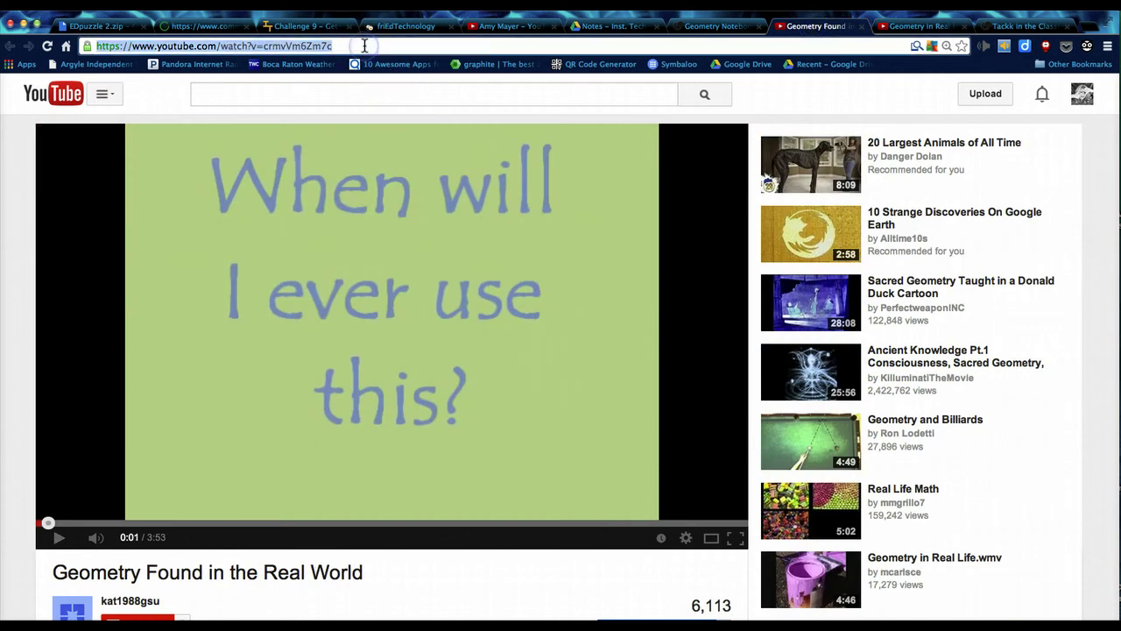
right_click(364, 45)
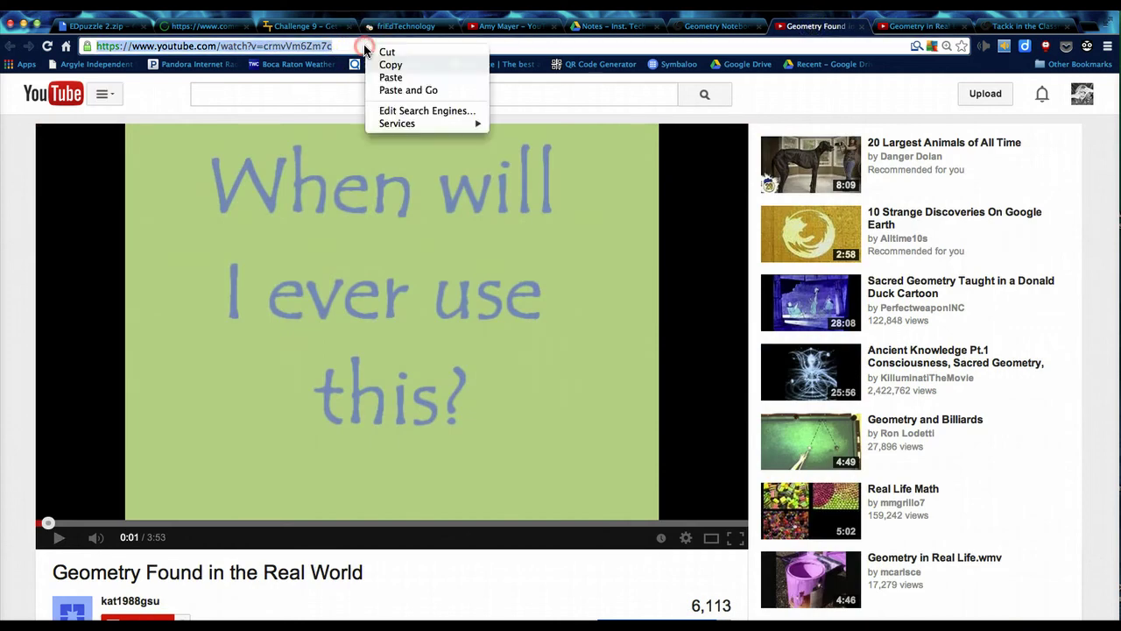
left_click(385, 62)
left_click(705, 25)
Paste the copied YouTube video address as the button's link and apply it
left_click(494, 284)
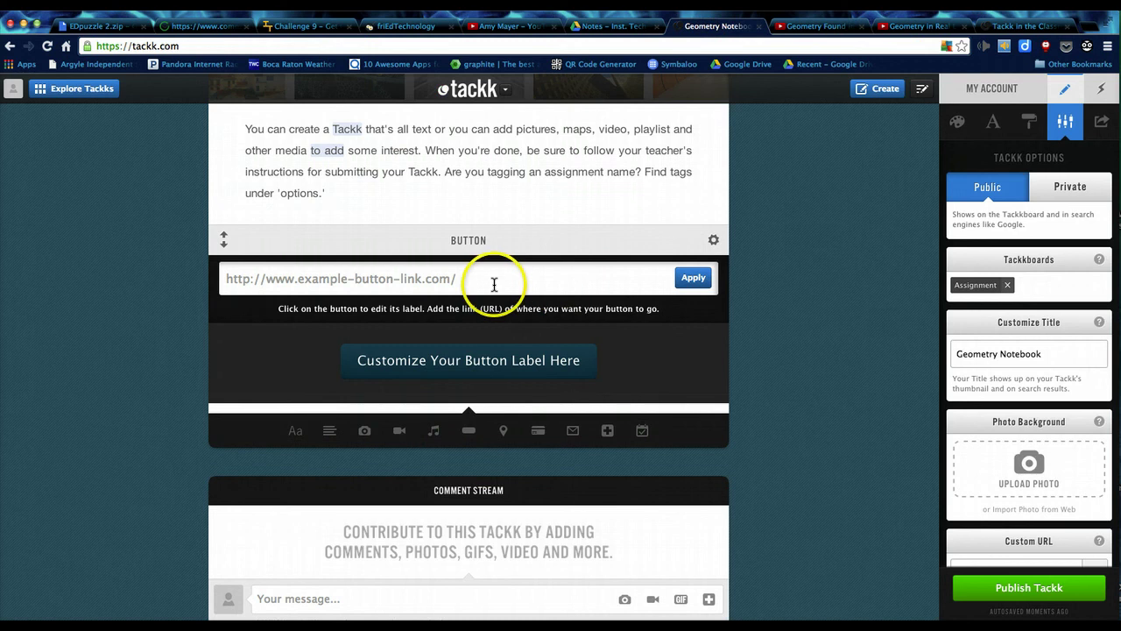
right_click(487, 282)
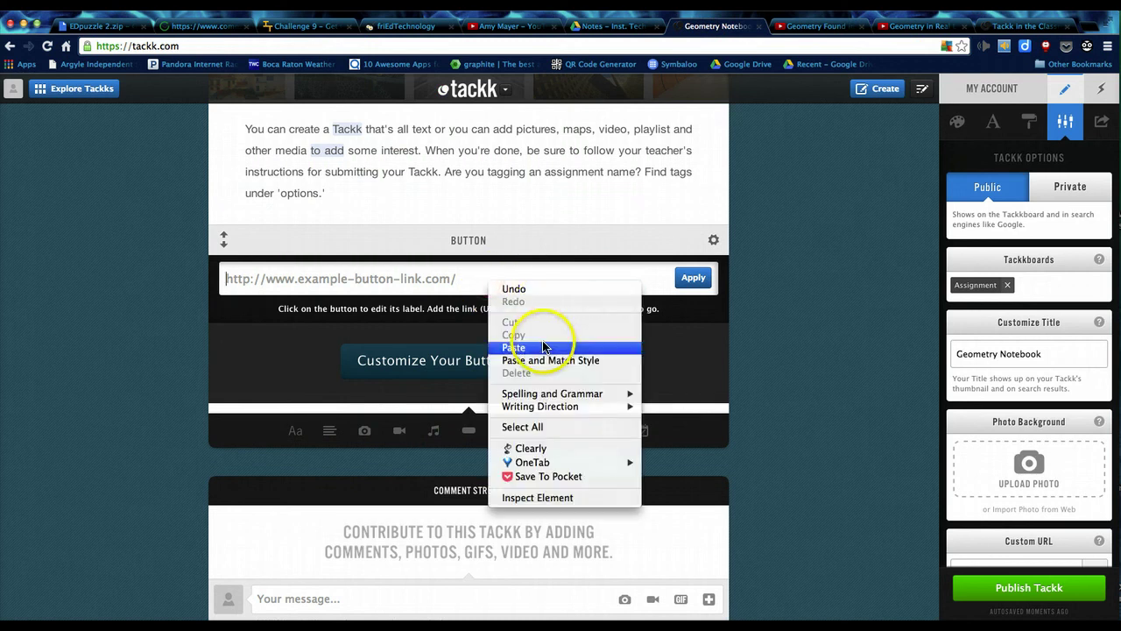
left_click(541, 347)
left_click(692, 280)
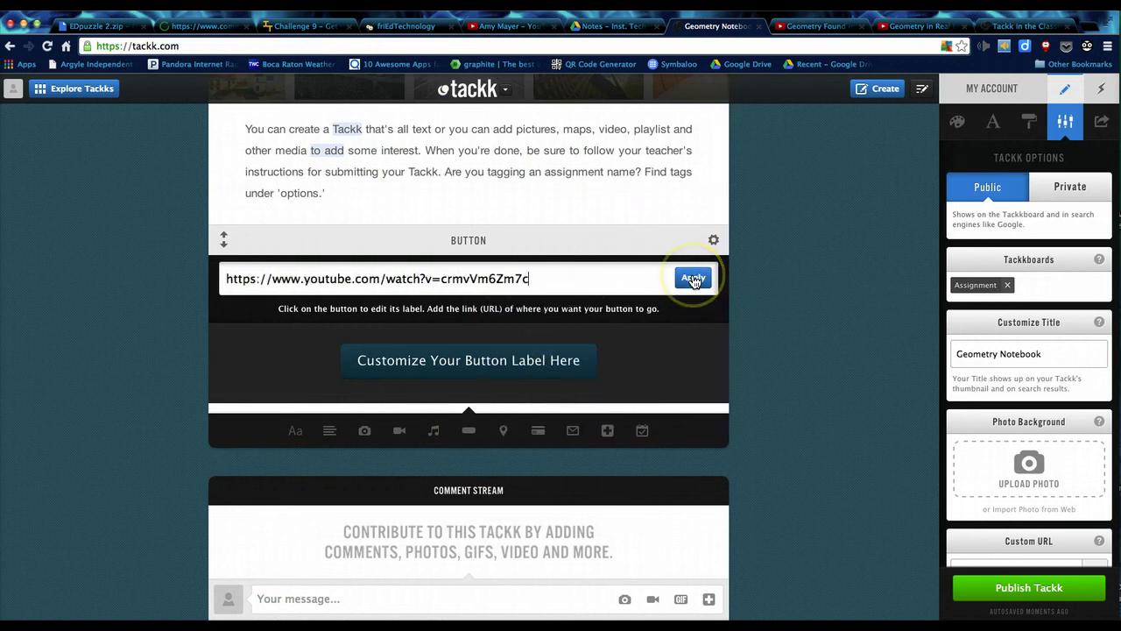
Change the button label to 'Geometry in Real Life'
left_click(461, 359)
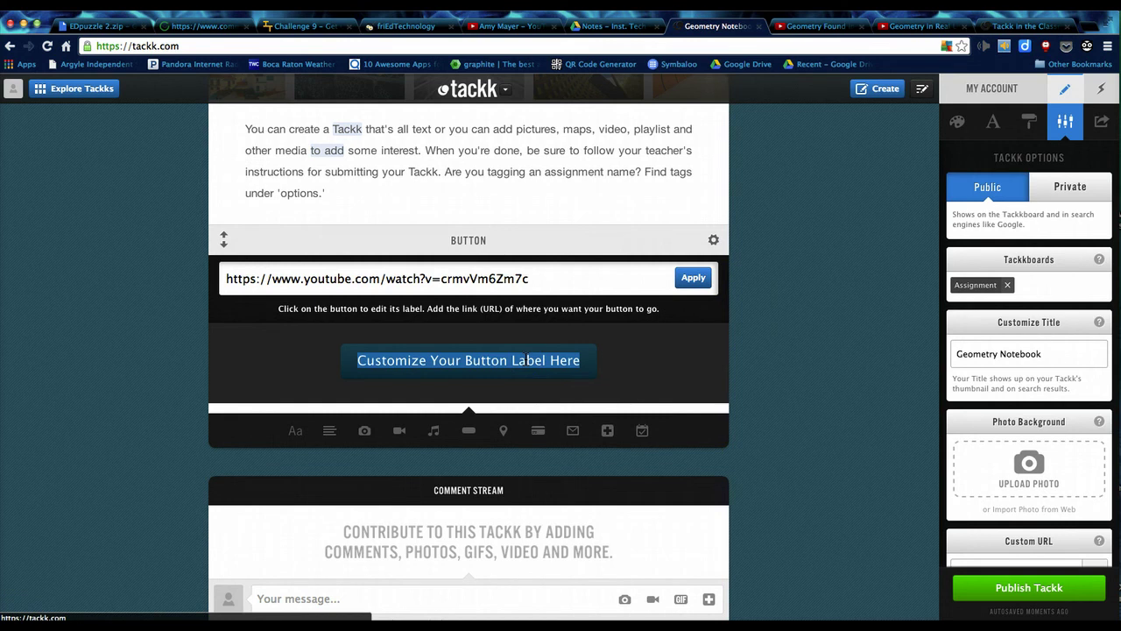
type("Geometry in Real Life")
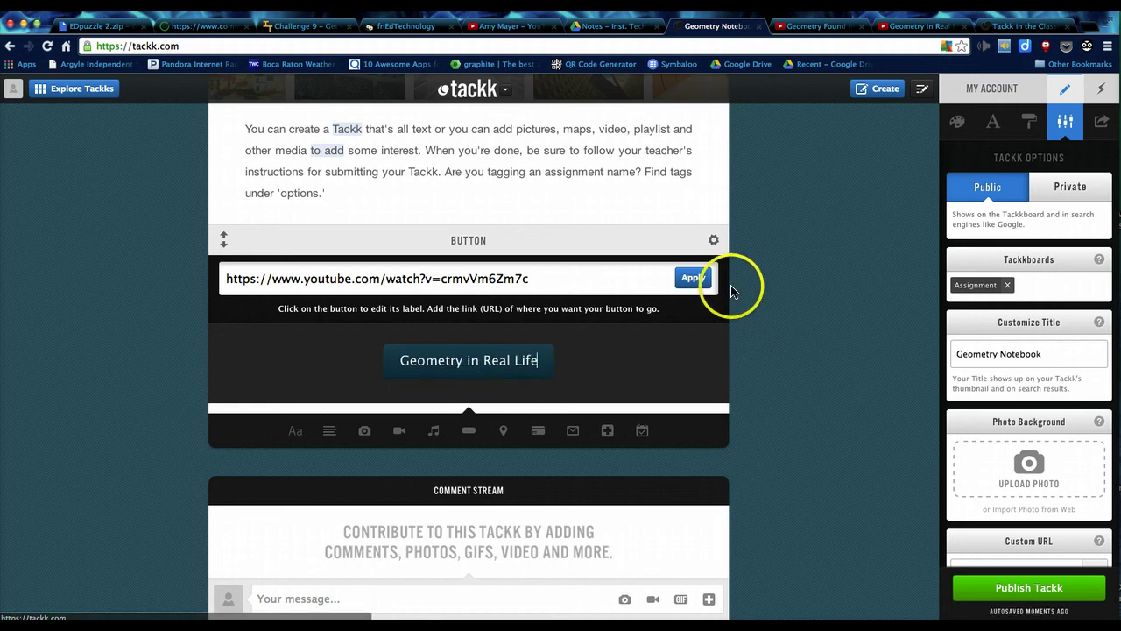
left_click(692, 278)
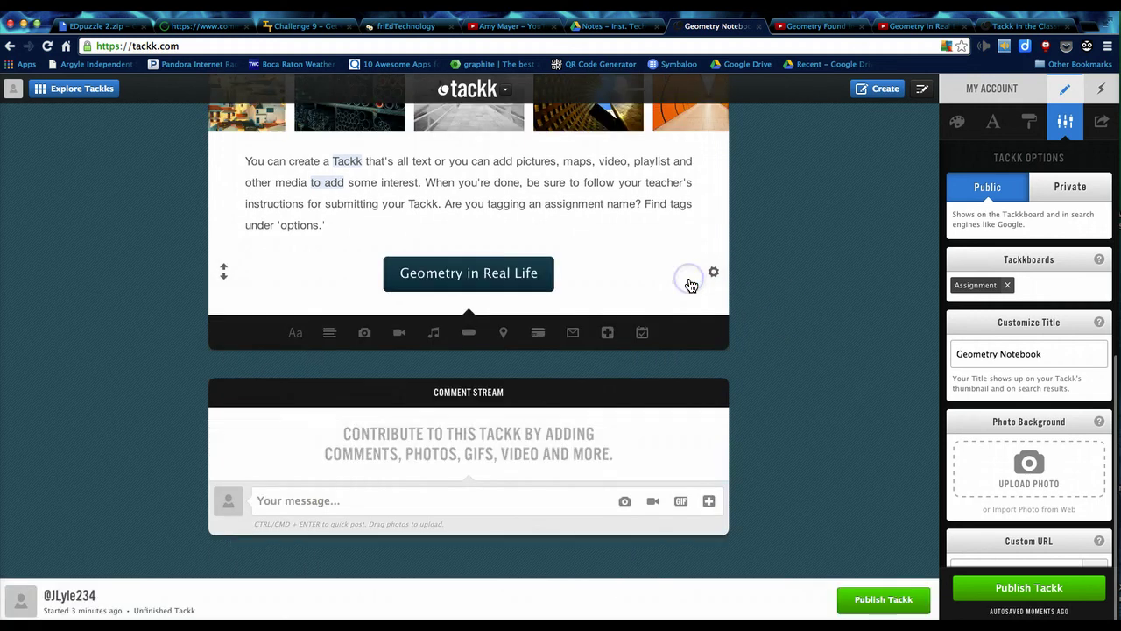
left_click(650, 256)
scroll(653, 260, "up", 1)
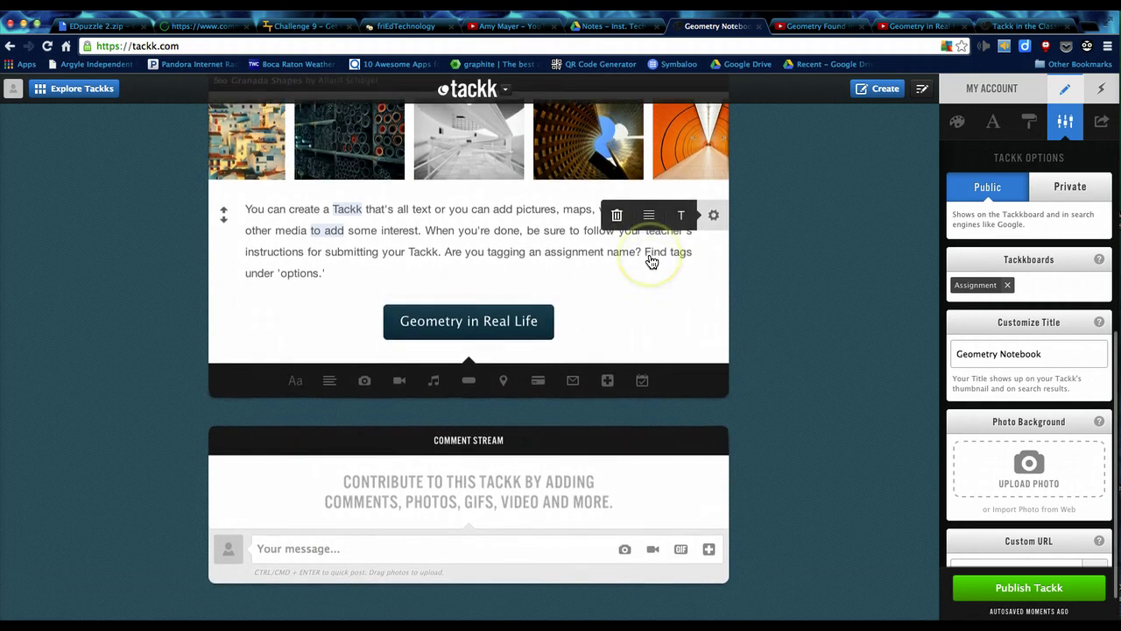
left_click(519, 213)
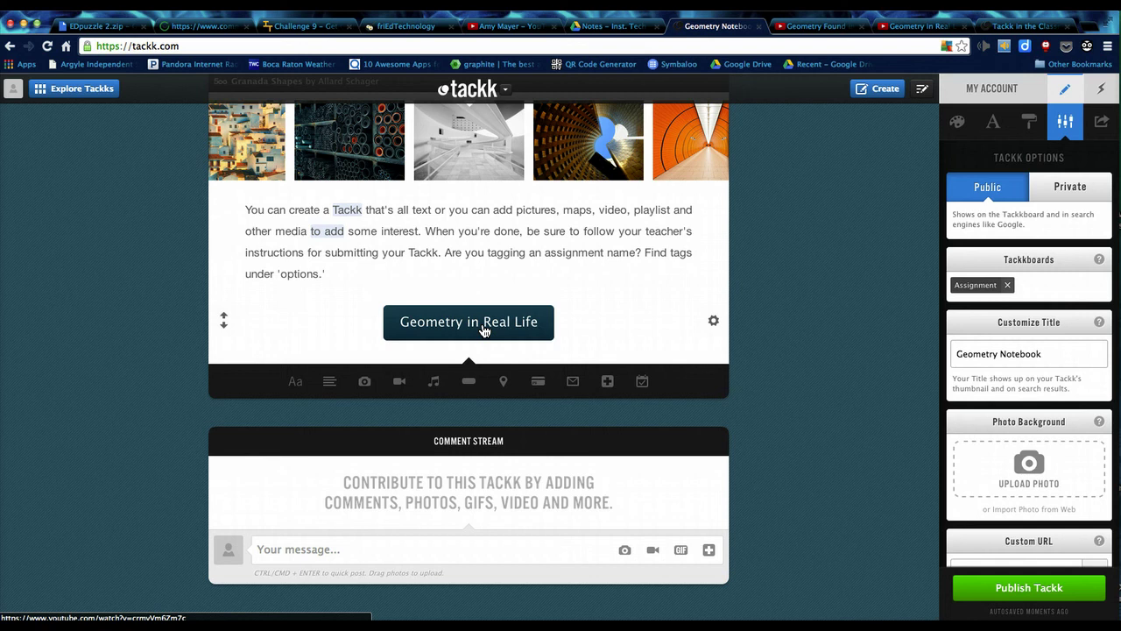
scroll(484, 330, "down", 1)
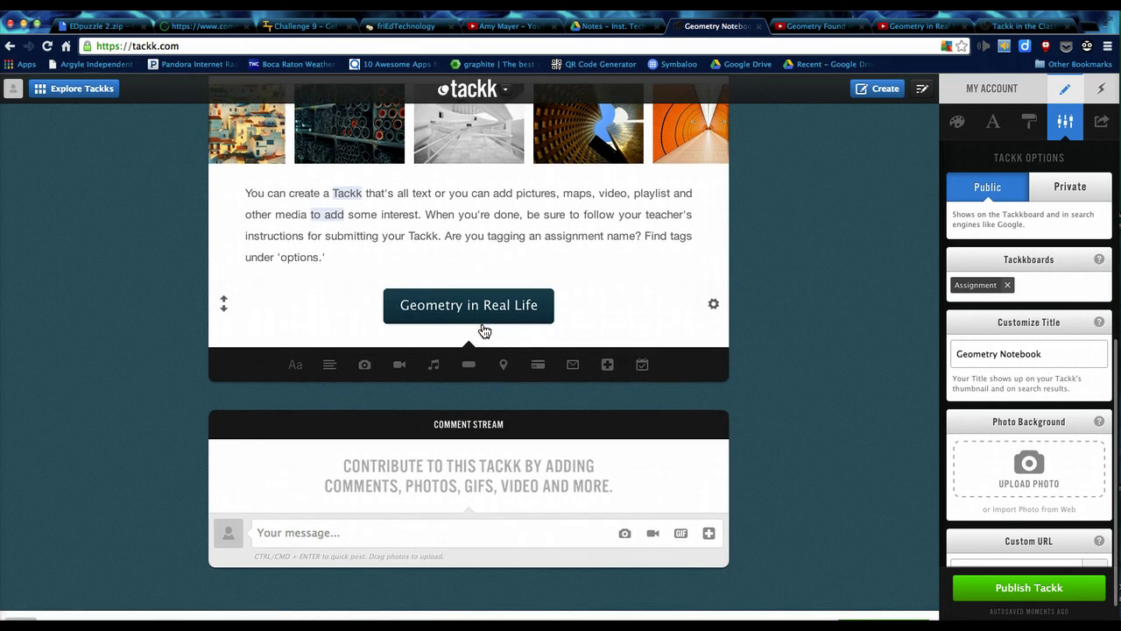
Add a video block and embed the 'Geometry in Real Life' YouTube URL copied from its tab
left_click(397, 372)
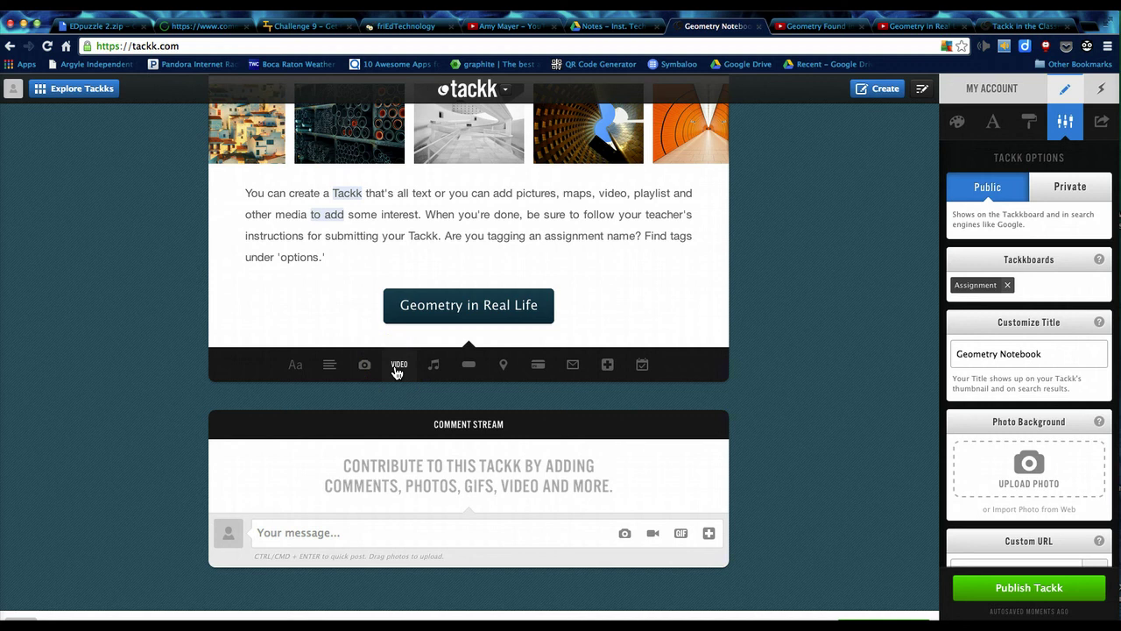
left_click(397, 366)
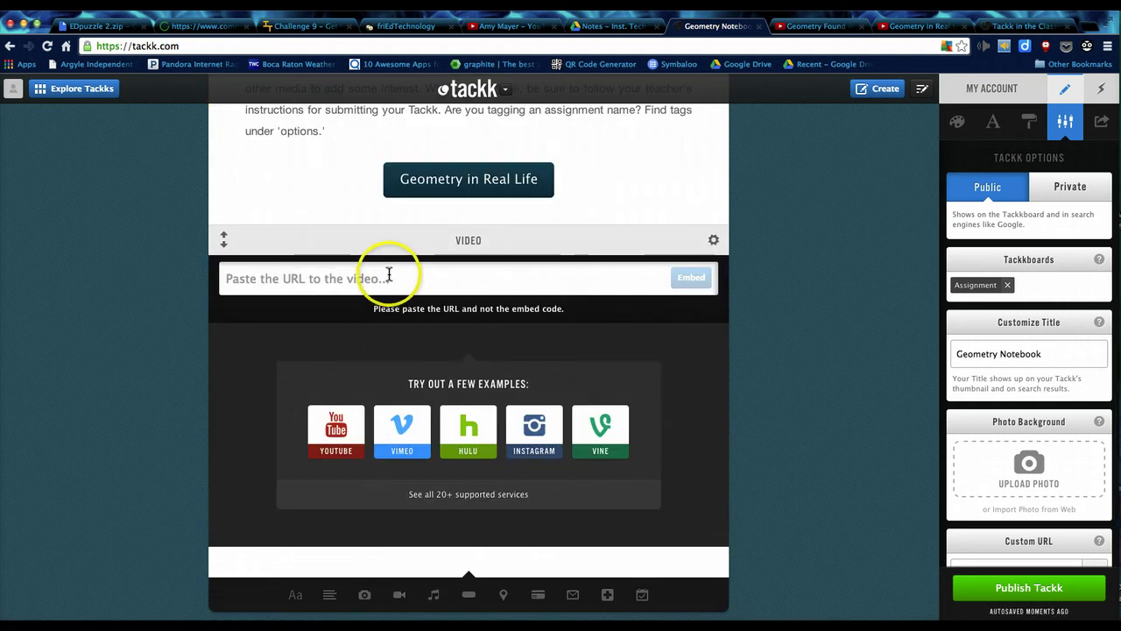
left_click(824, 26)
left_click(920, 27)
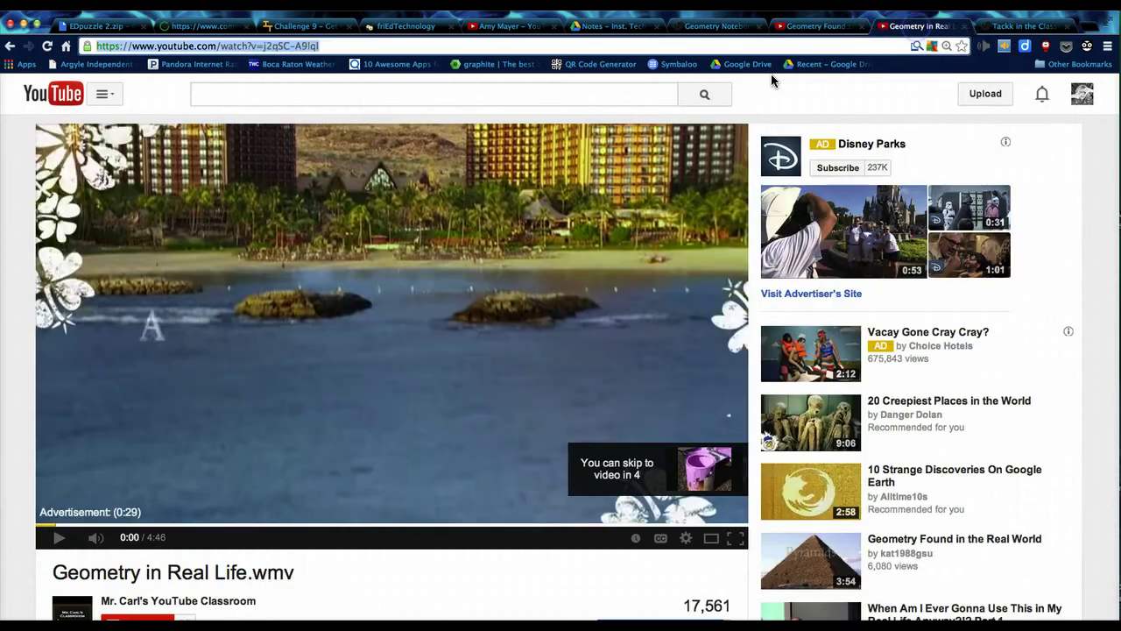
left_click(329, 44)
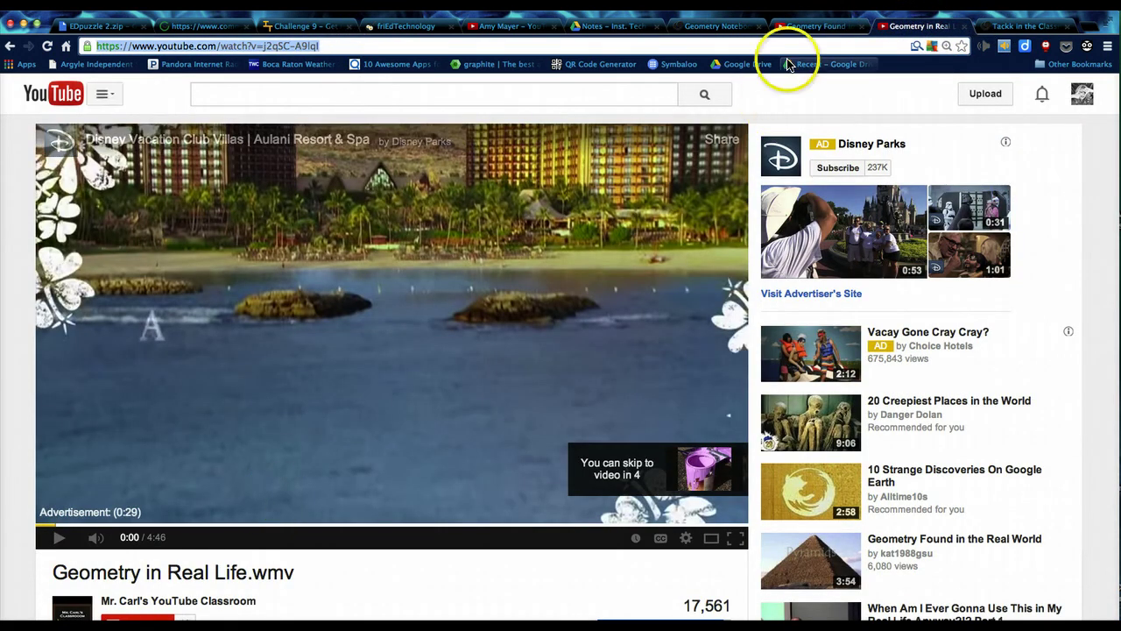
left_click(723, 34)
left_click(363, 277)
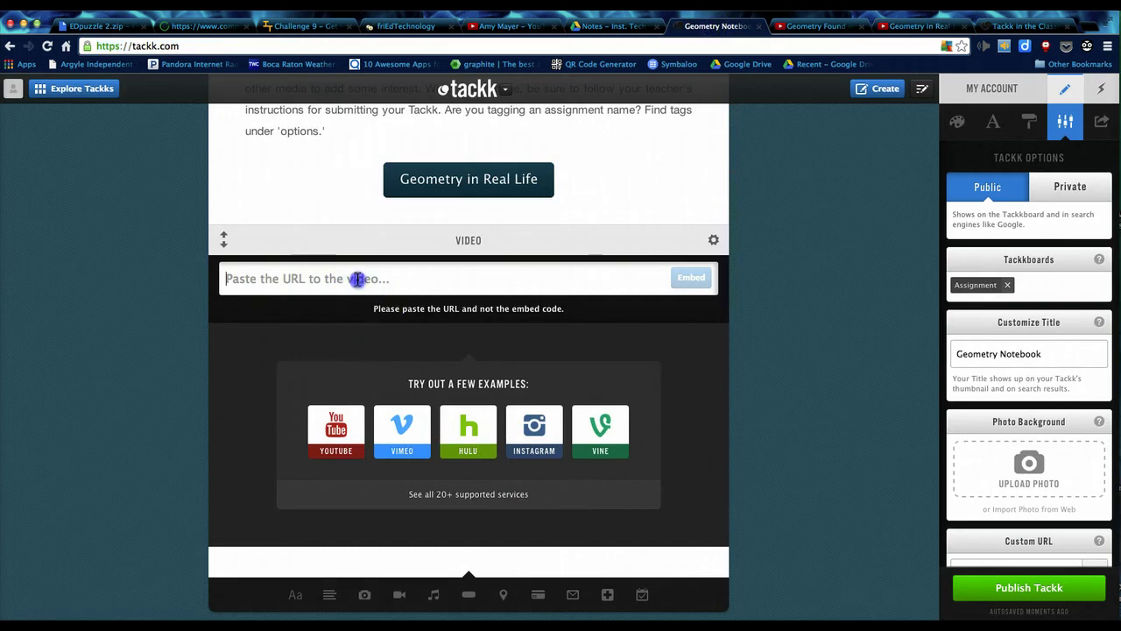
key("ctrl+v")
left_click(690, 278)
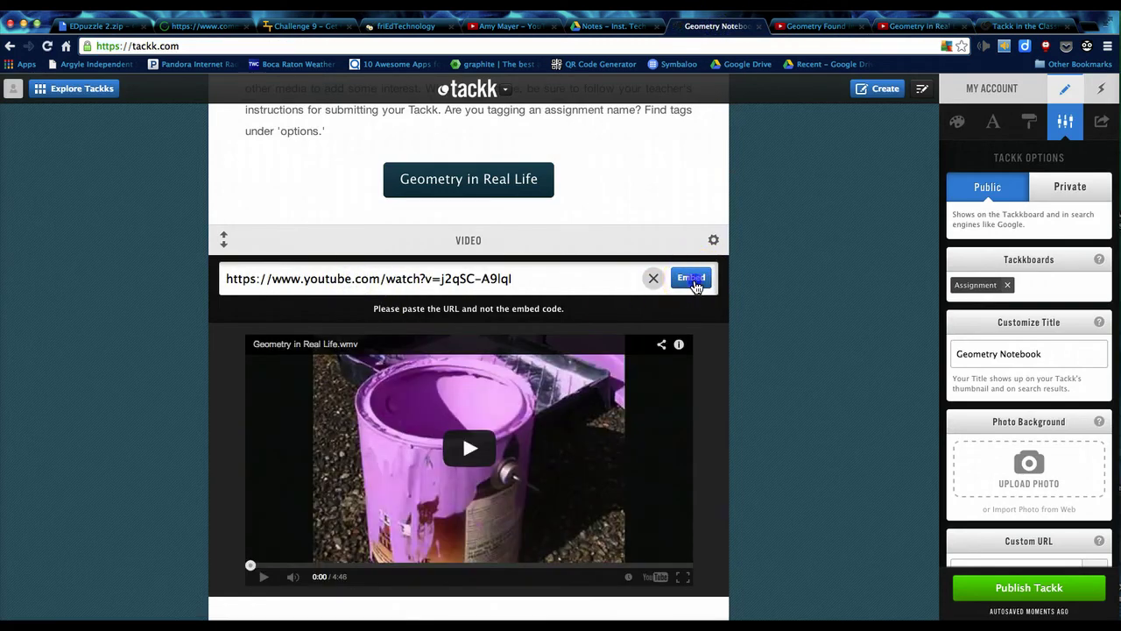
left_click(692, 280)
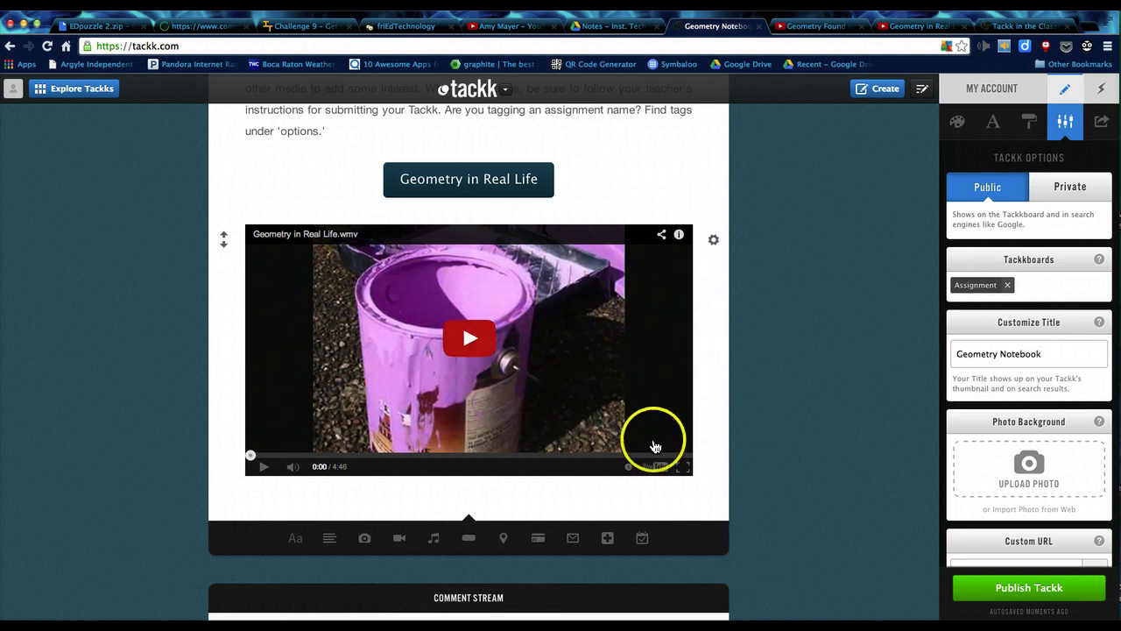
scroll(709, 454, "up", 3)
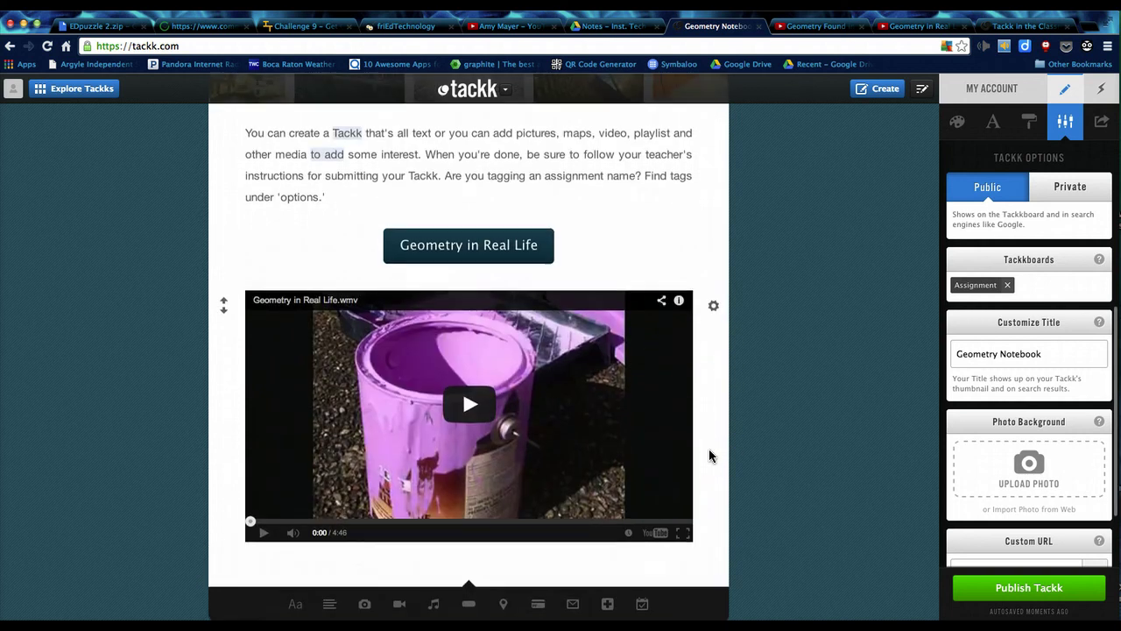
left_click(226, 358)
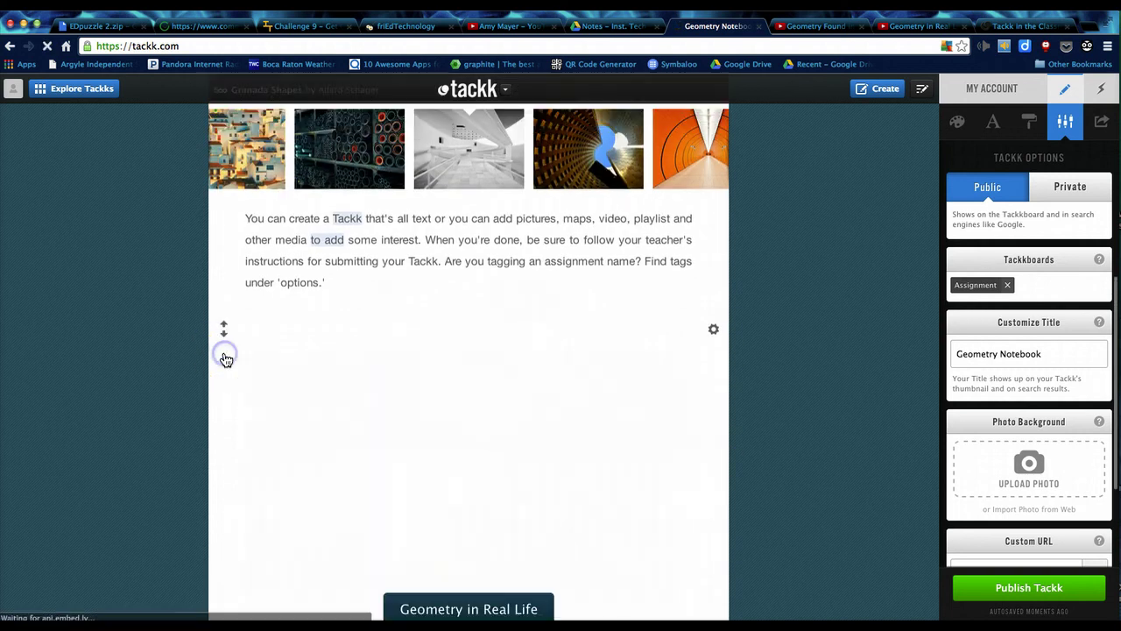
scroll(515, 361, "down", 3)
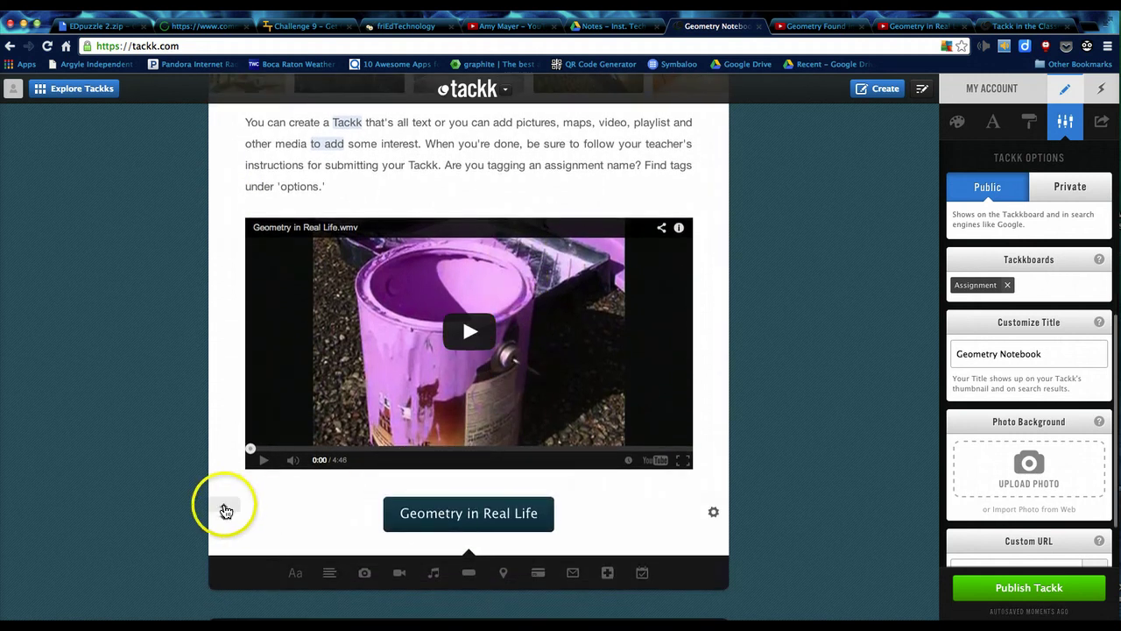
left_click(223, 508)
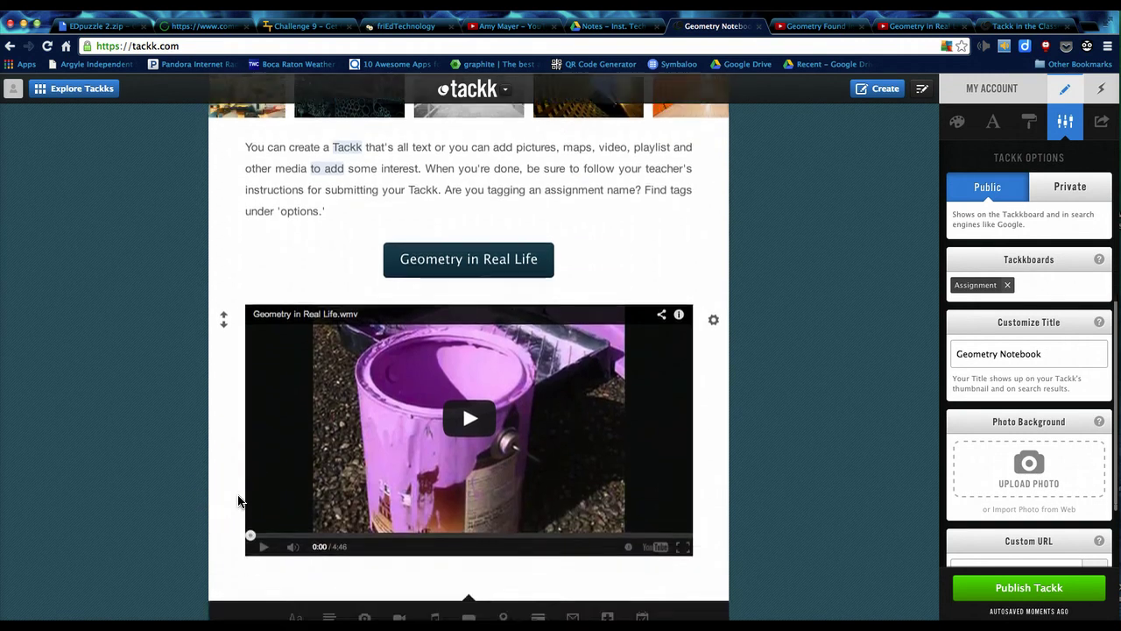
left_click(225, 427)
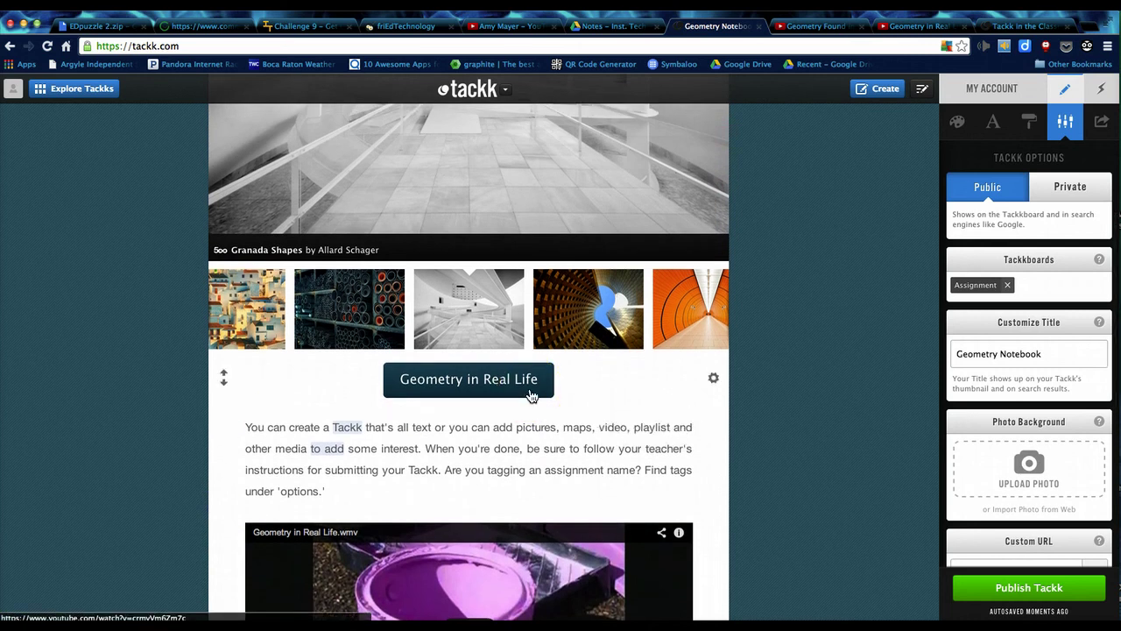
scroll(530, 396, "down", 5)
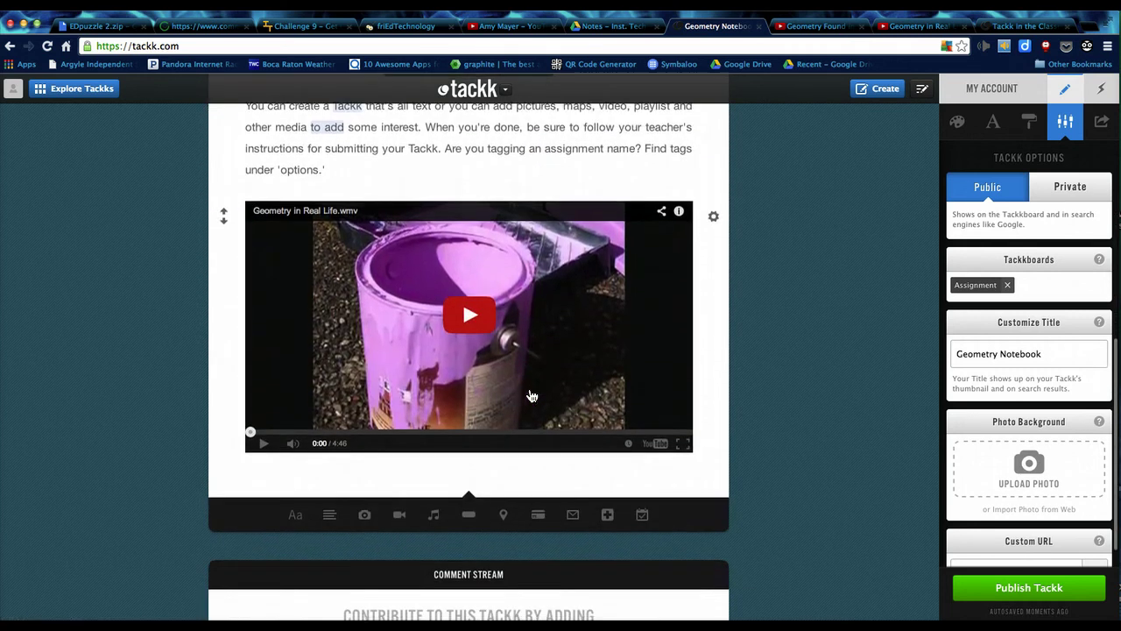
scroll(532, 396, "up", 7)
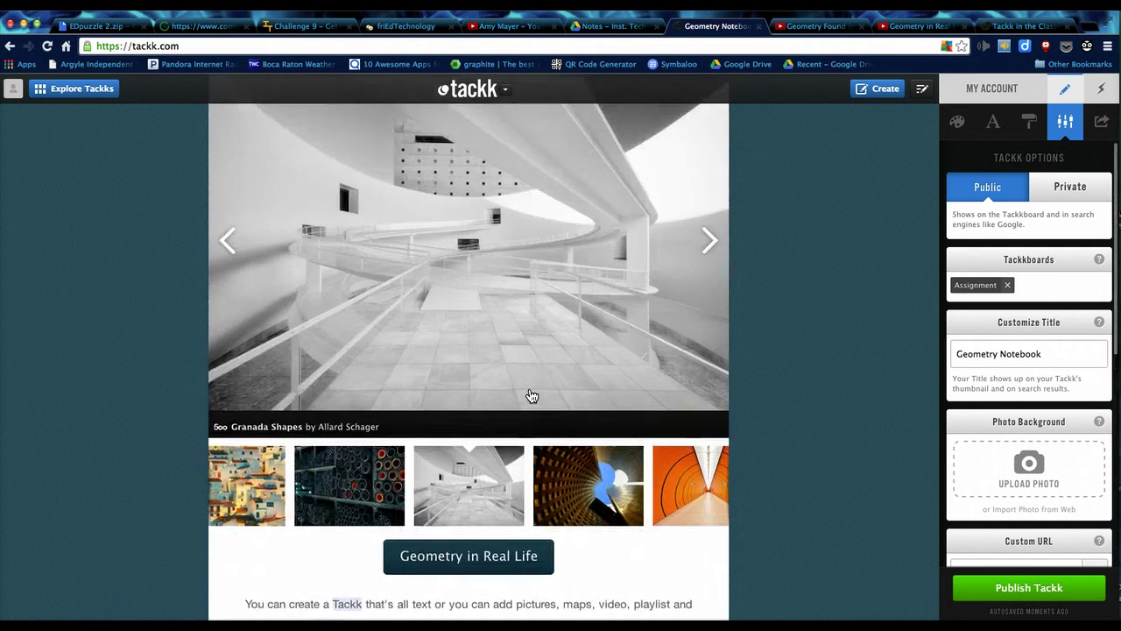
scroll(531, 396, "up", 2)
scroll(531, 396, "up", 1)
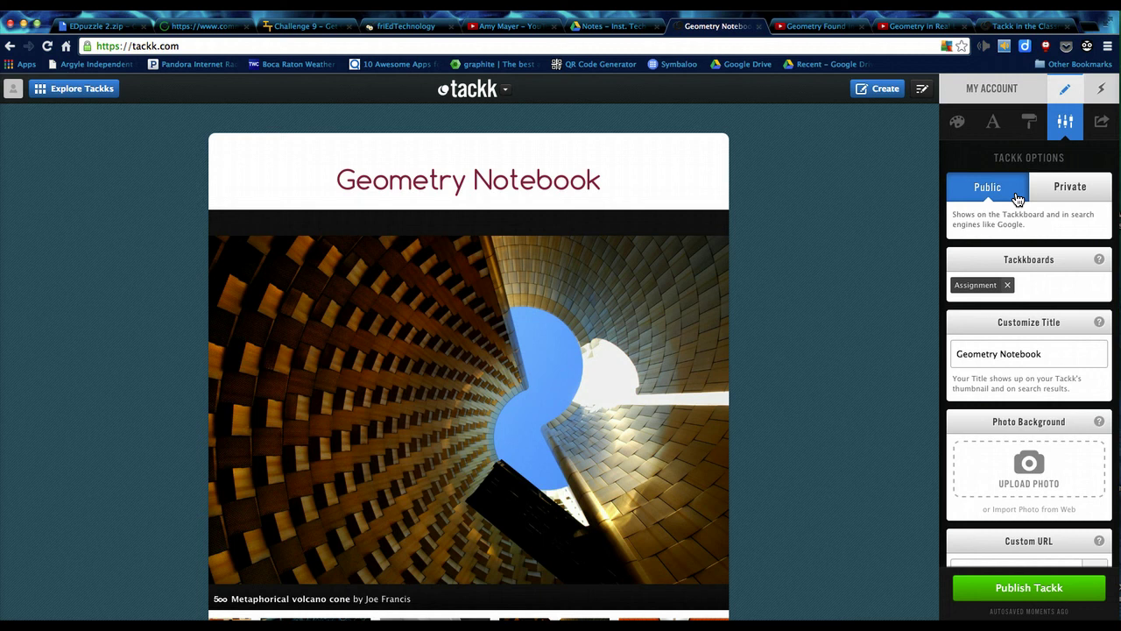
Set the Geometry Notebook Tackk to Private, then review the slideshow and video
left_click(1080, 196)
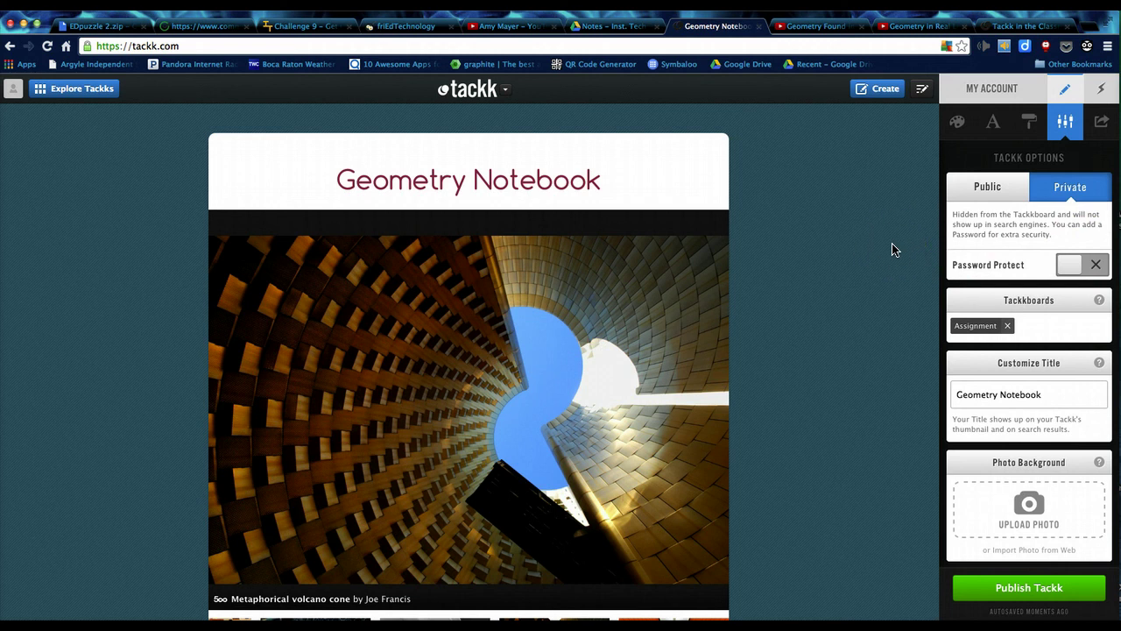
scroll(893, 251, "down", 3)
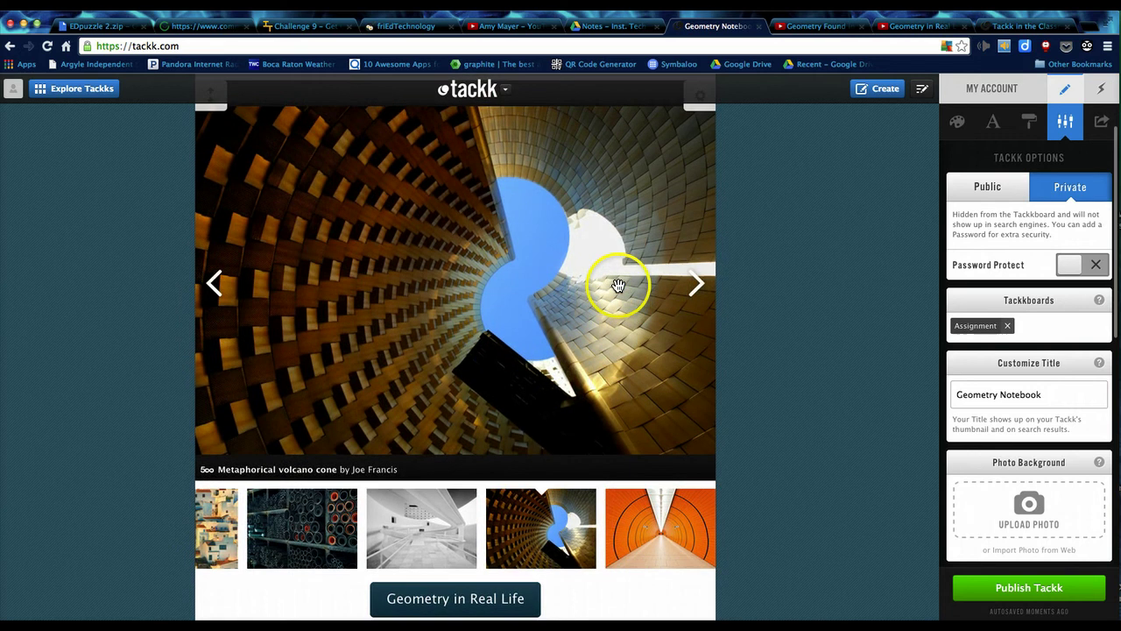
left_click(618, 285)
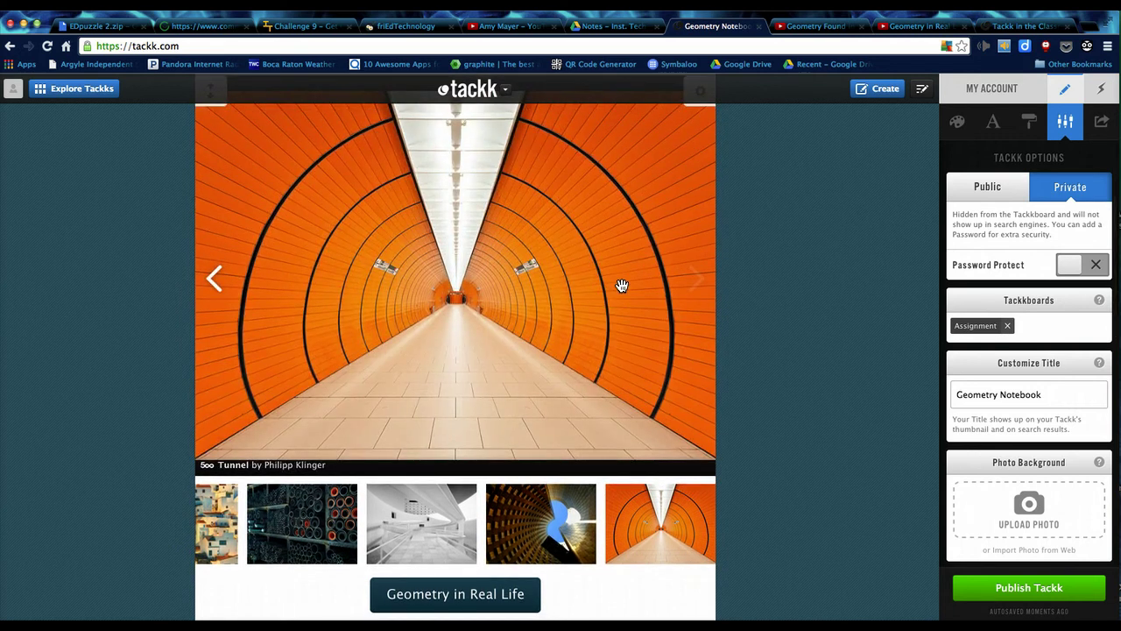
scroll(621, 286, "up", 3)
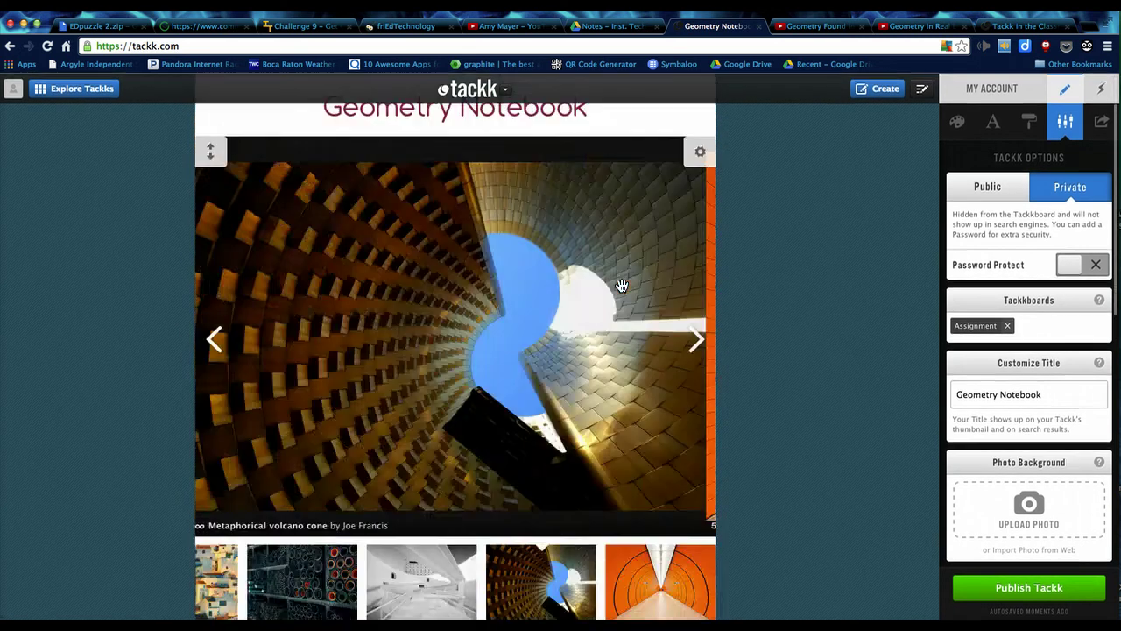
scroll(620, 286, "down", 1)
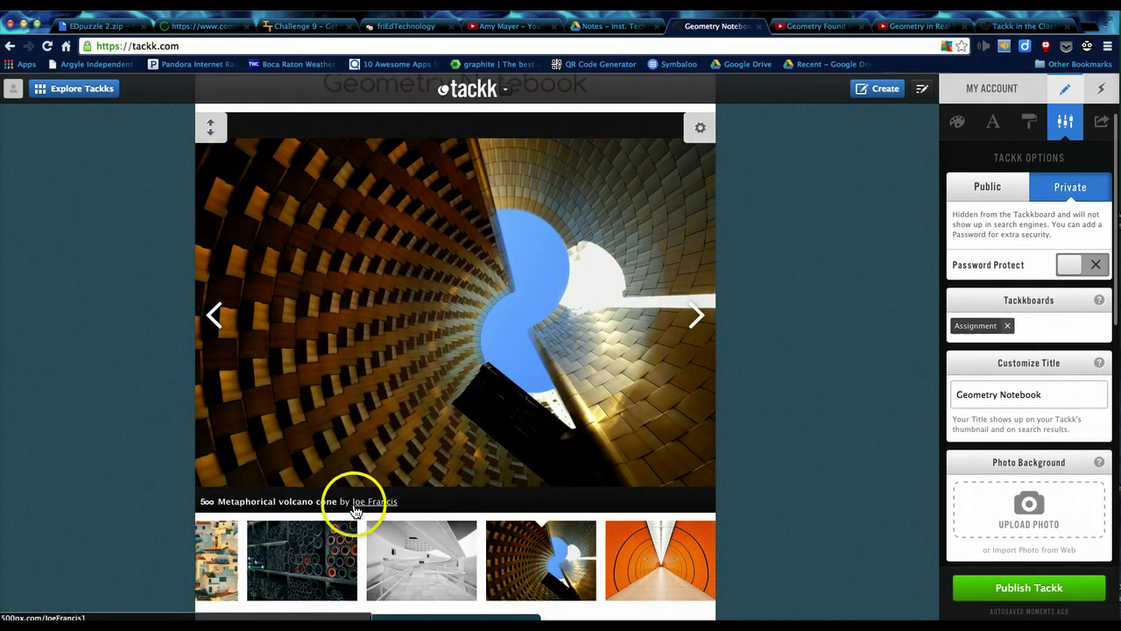
scroll(459, 432, "down", 1)
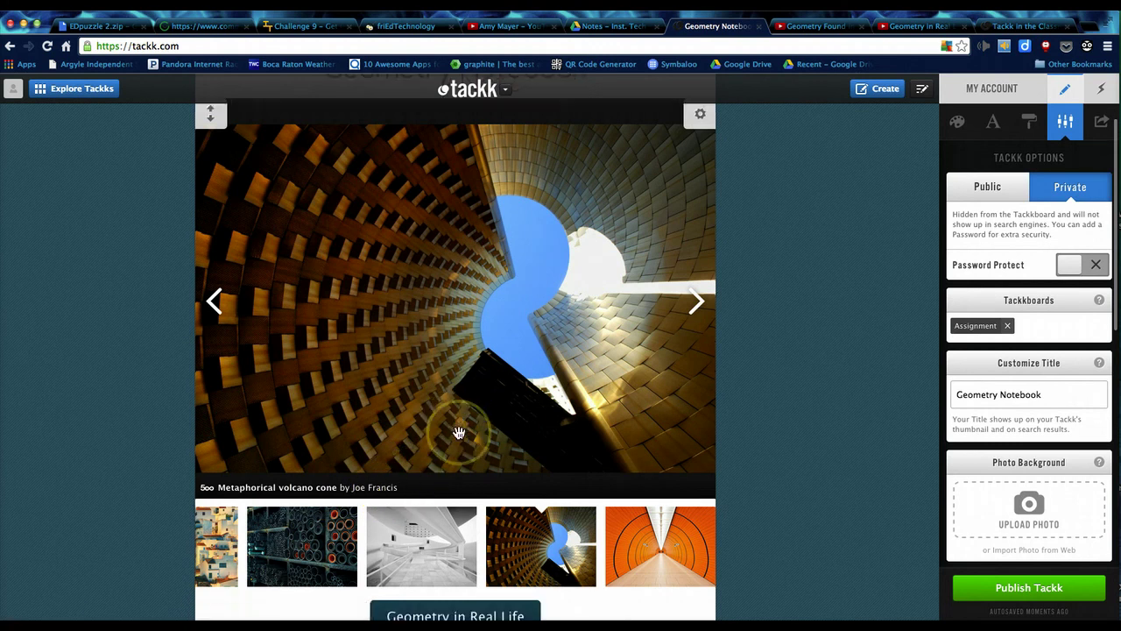
scroll(458, 433, "down", 12)
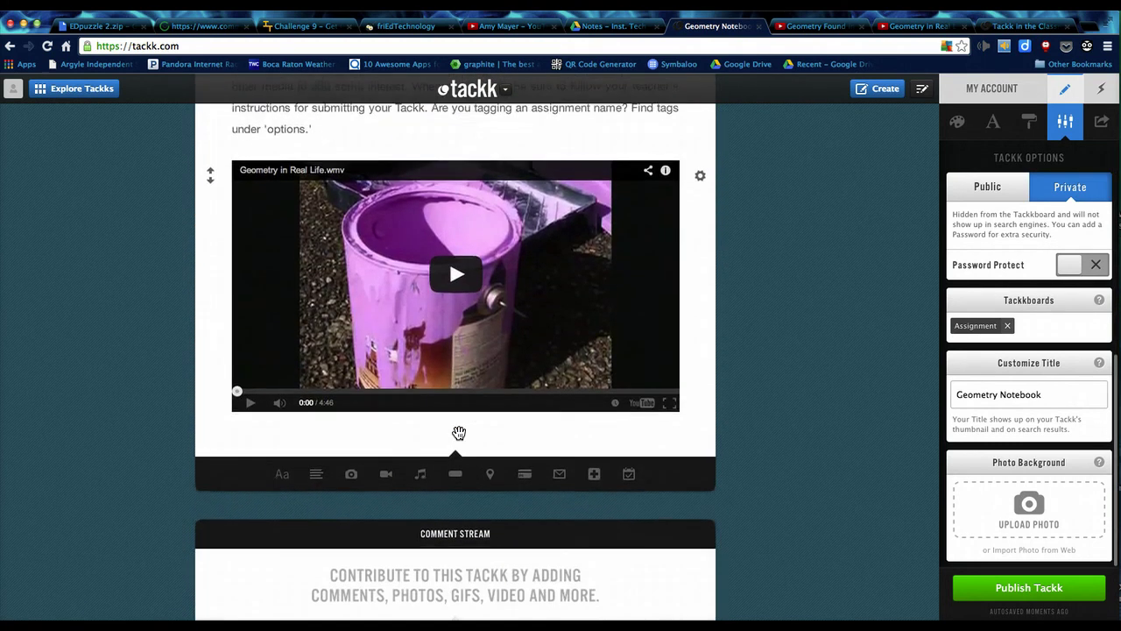
Add a photo block below the video and search Giphy for 'Geometry'
left_click(335, 477)
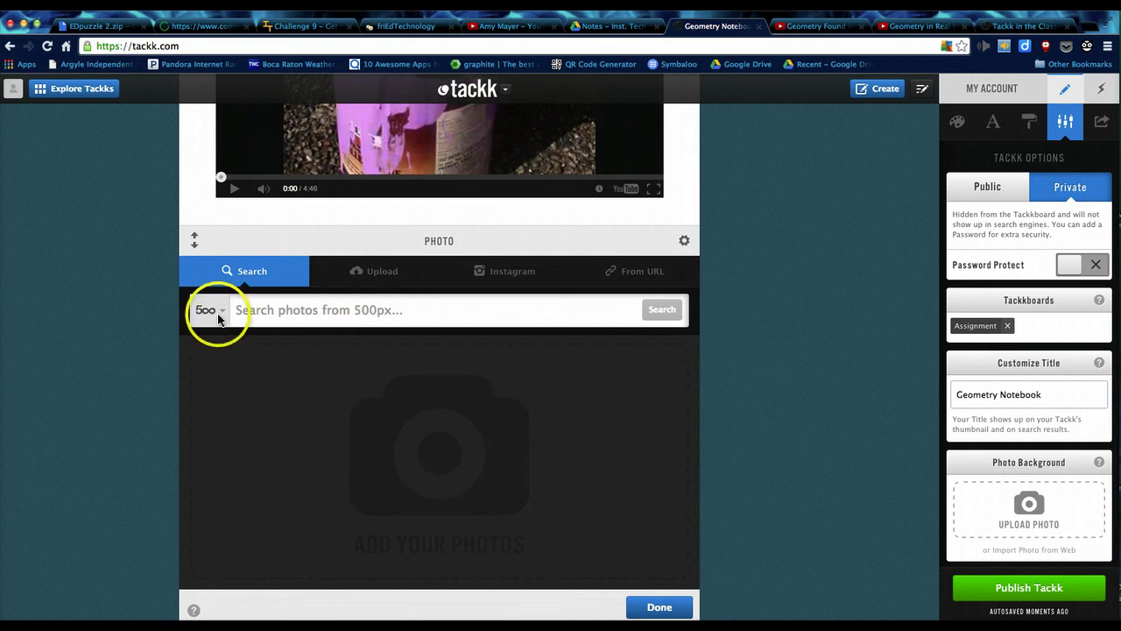
left_click(209, 319)
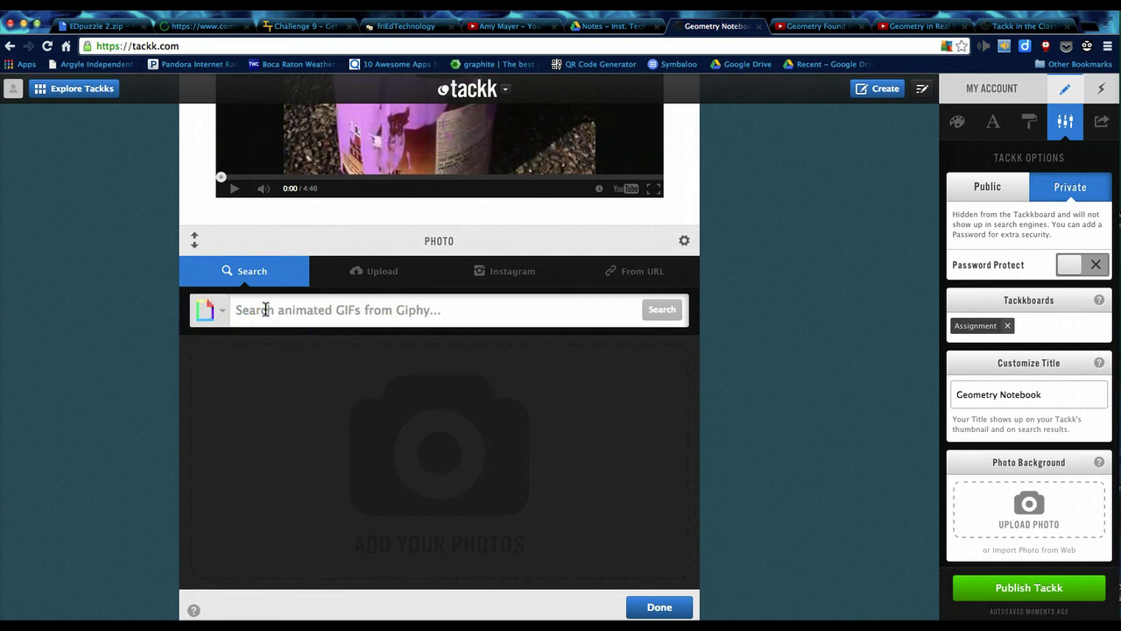
type("Geometry")
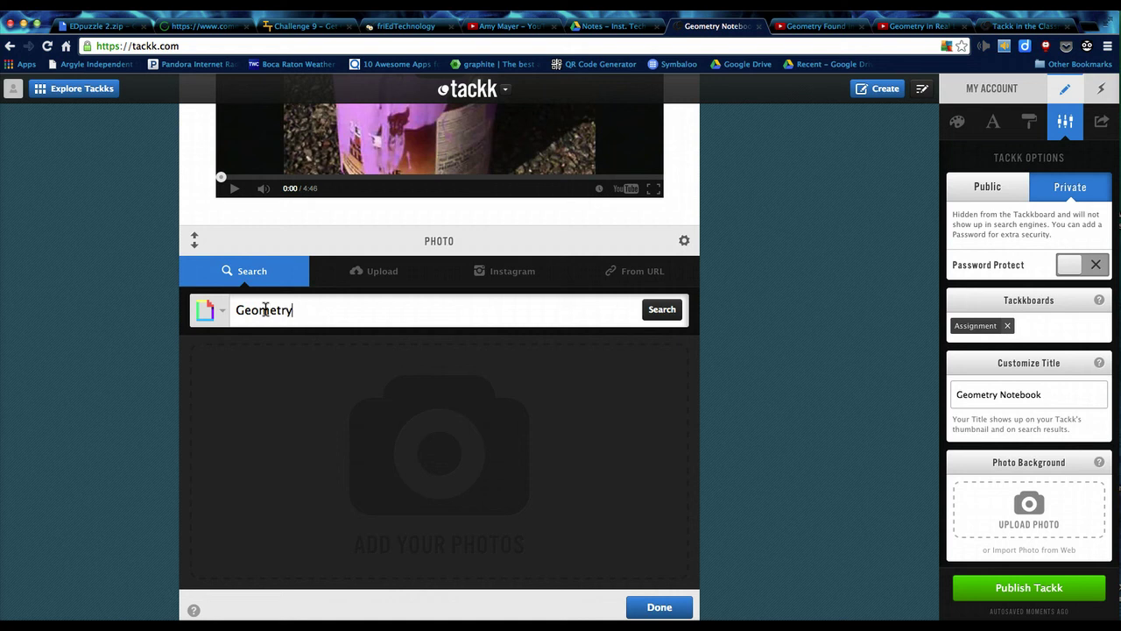
key("Return")
Pick the Geometry GIF from the Giphy results and insert it
left_click(378, 389)
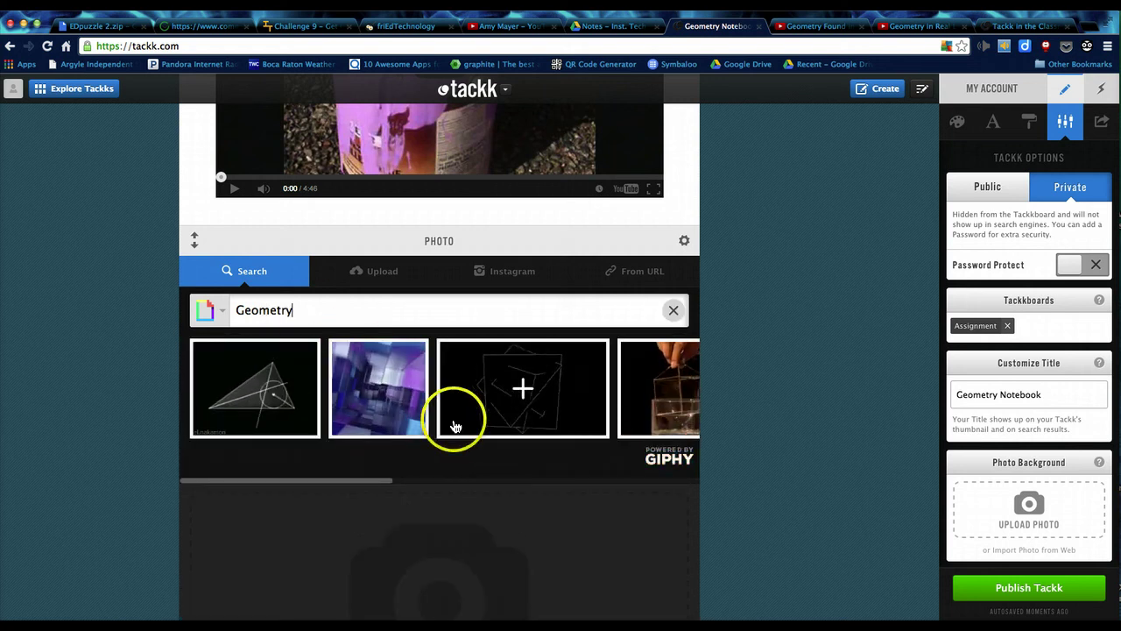
left_click(669, 390)
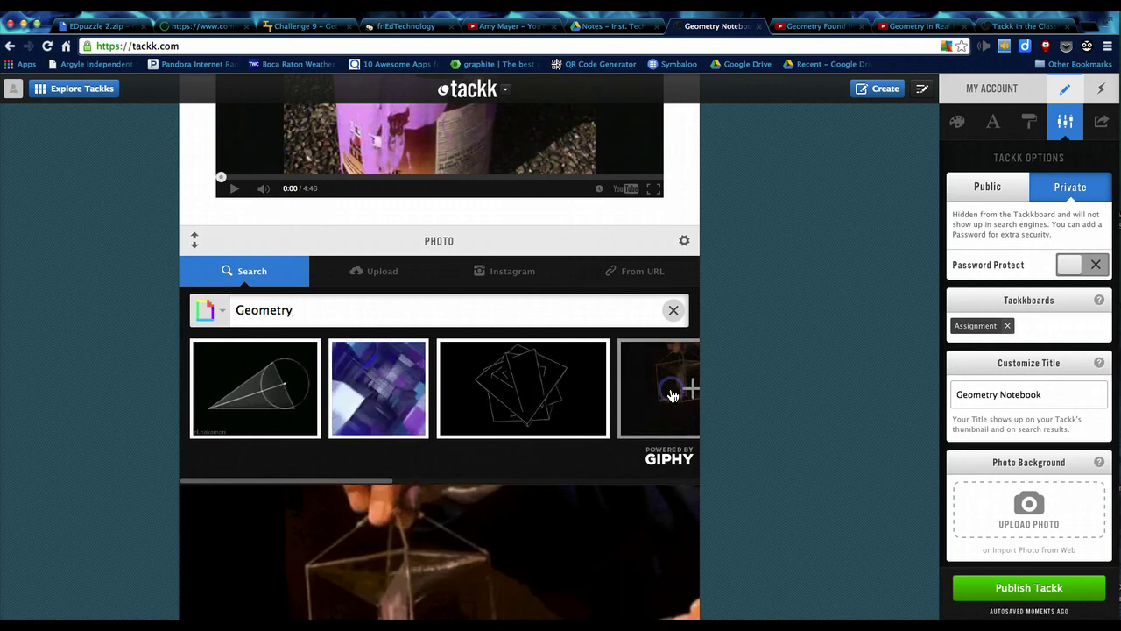
left_click(575, 450)
scroll(569, 453, "right", 3)
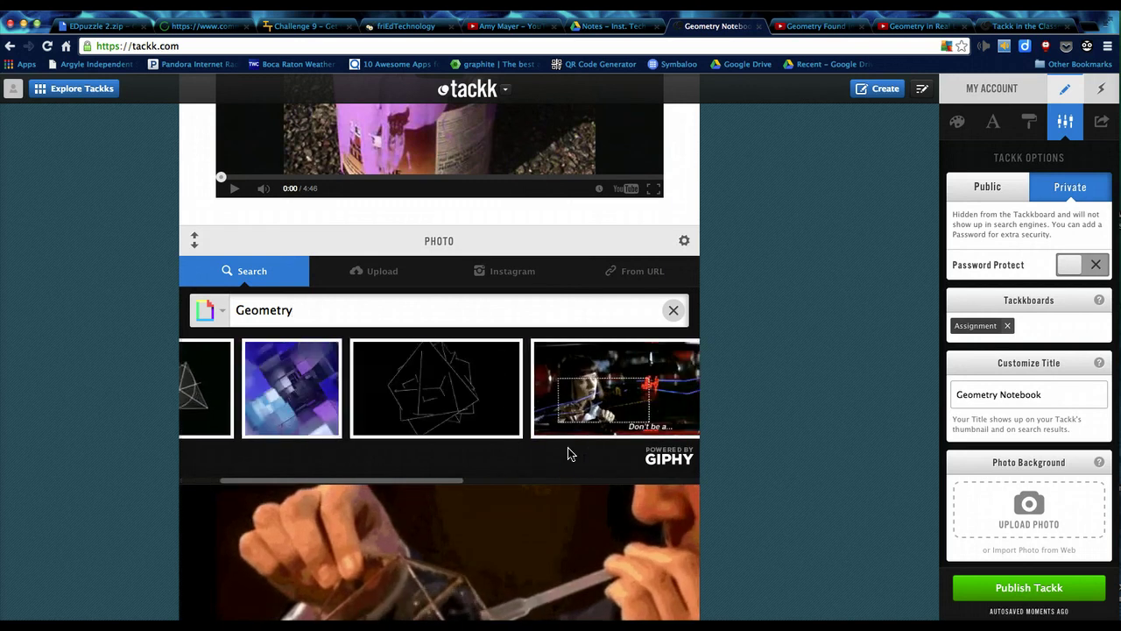
scroll(569, 453, "right", 3)
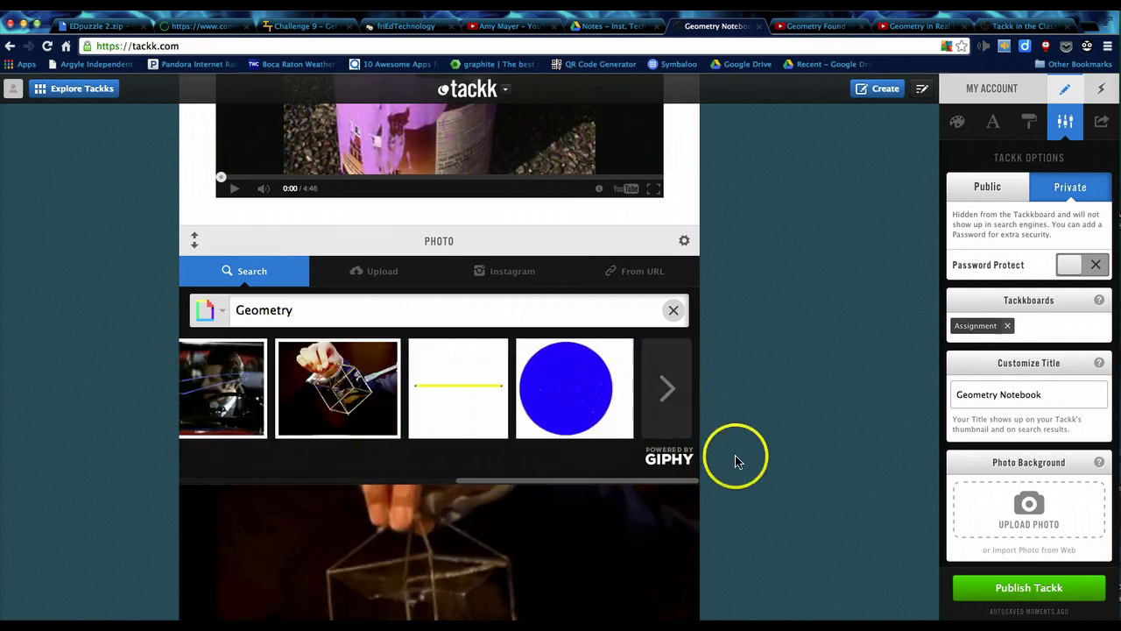
scroll(736, 460, "down", 1)
scroll(736, 461, "down", 6)
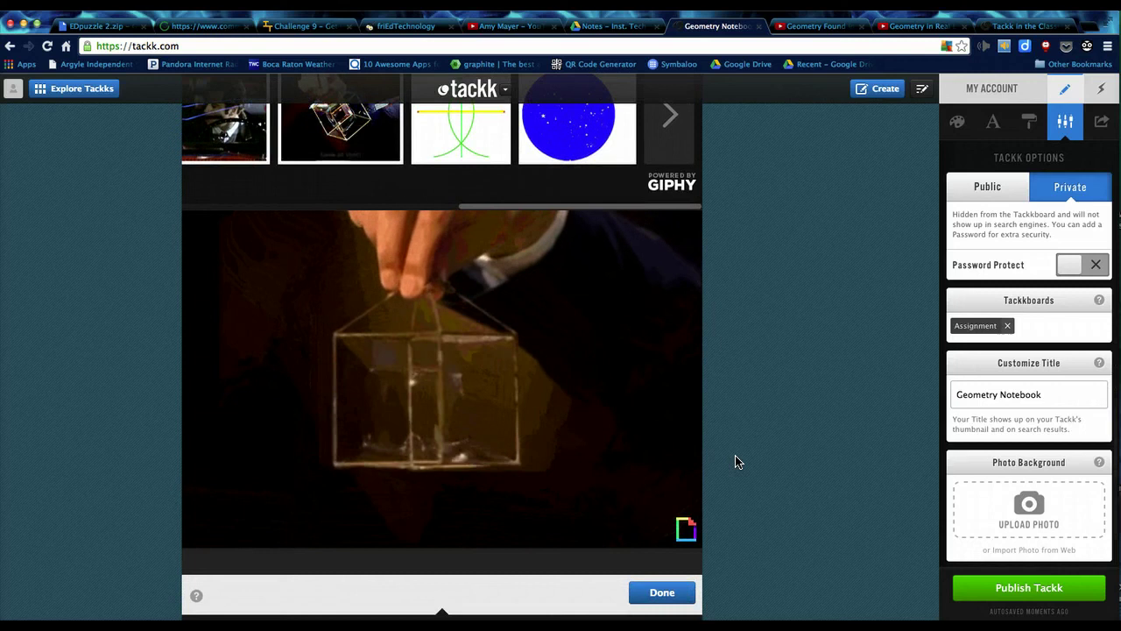
left_click(668, 543)
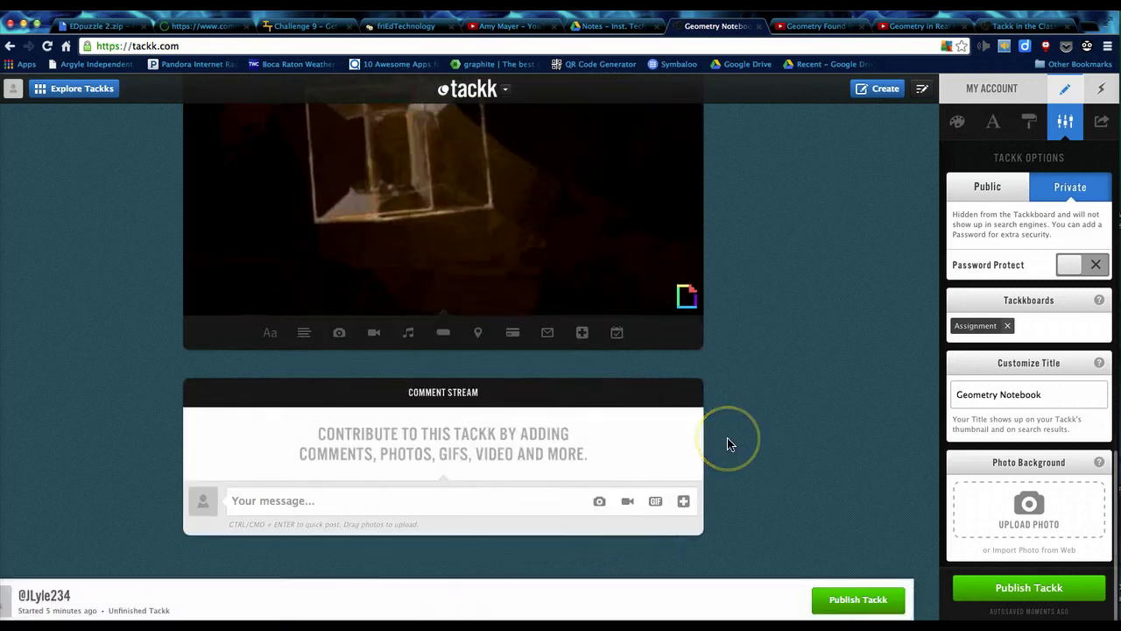
scroll(727, 444, "up", 5)
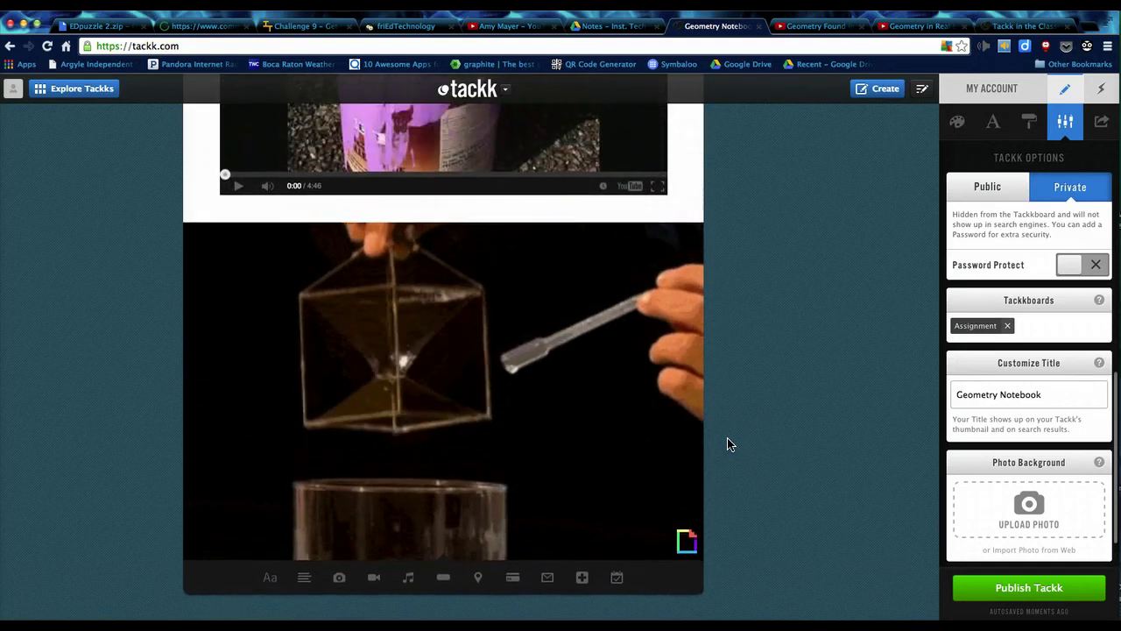
scroll(727, 444, "up", 4)
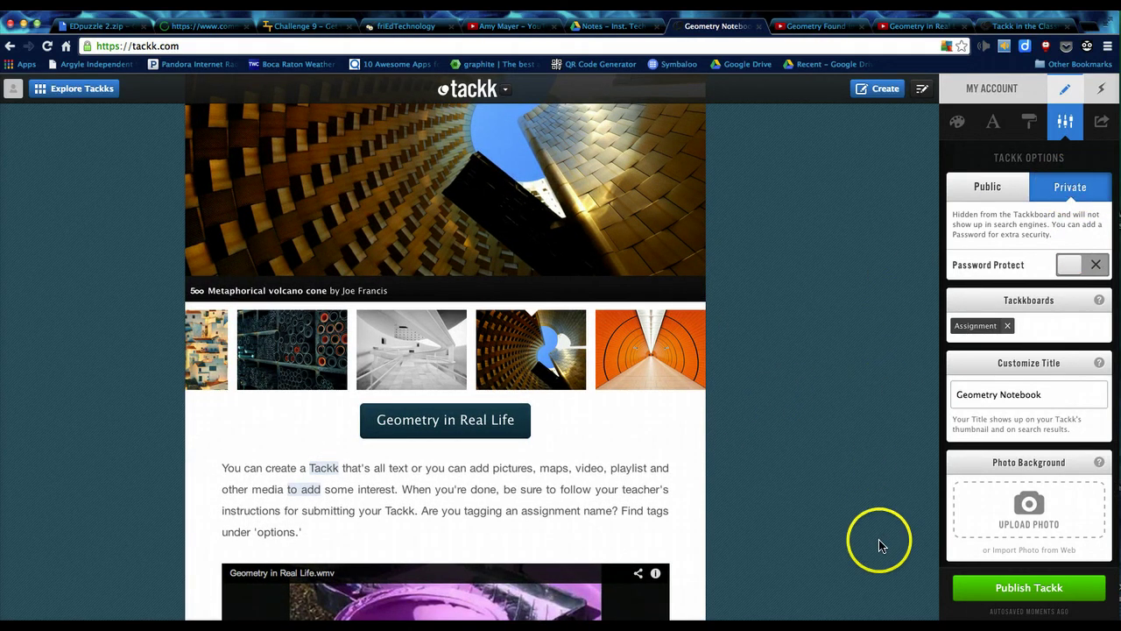
Publish the Geometry Notebook Tackk and dismiss the Invite Friends prompt
left_click(985, 587)
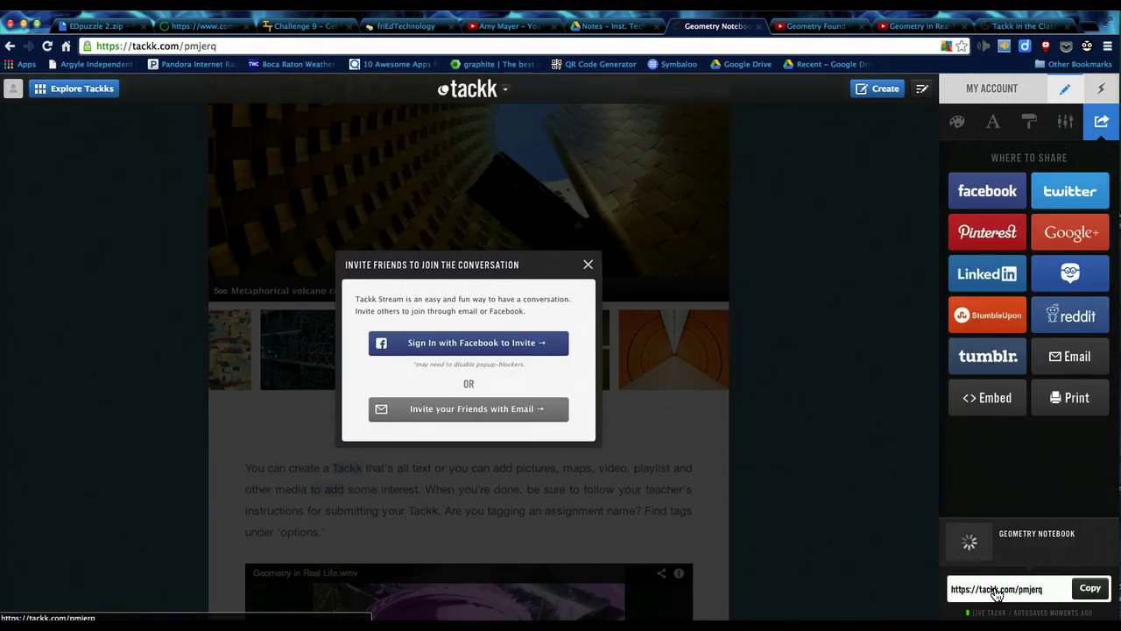
left_click_drag(629, 316, 554, 292)
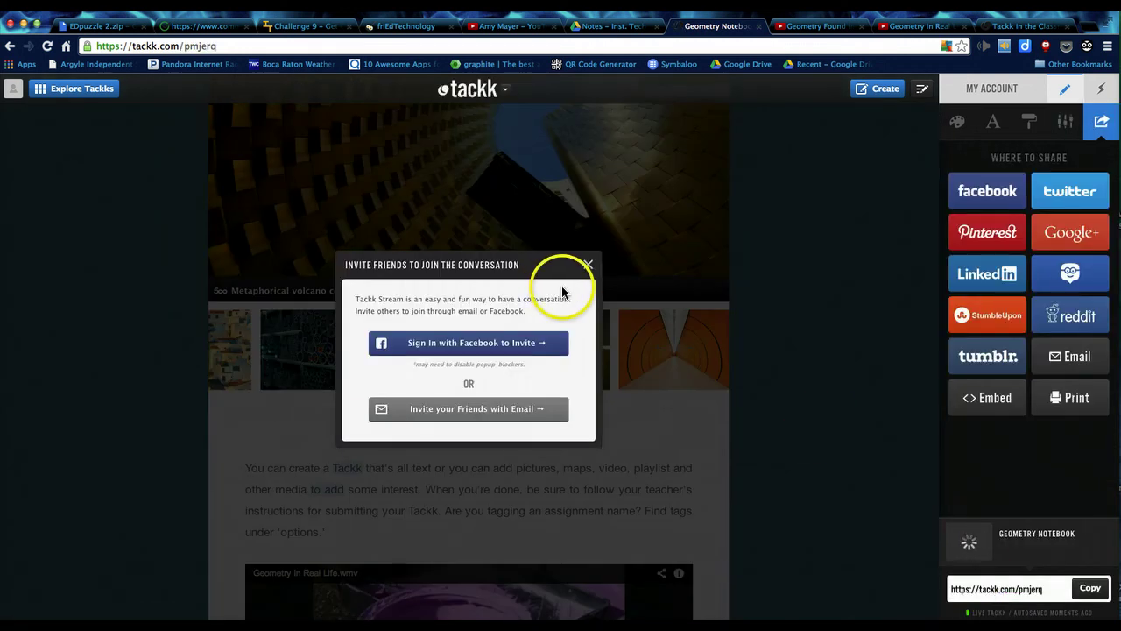
left_click(587, 263)
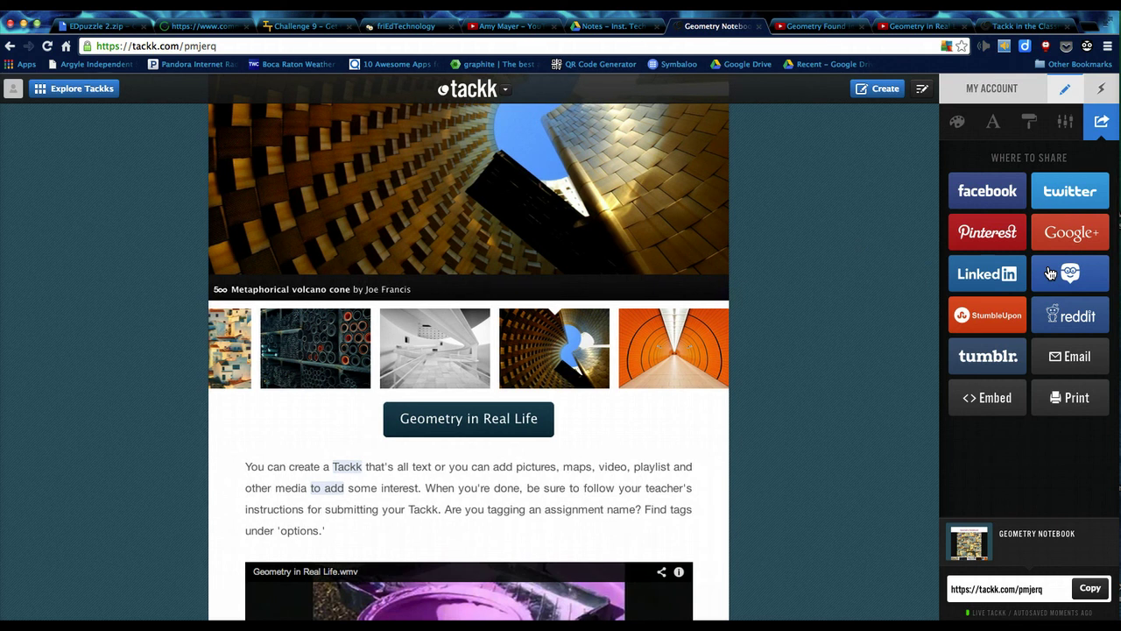
Copy the live Tackk's tackk.com link from the share panel
left_click(1077, 359)
left_click(1090, 593)
left_click(826, 225)
scroll(815, 228, "up", 4)
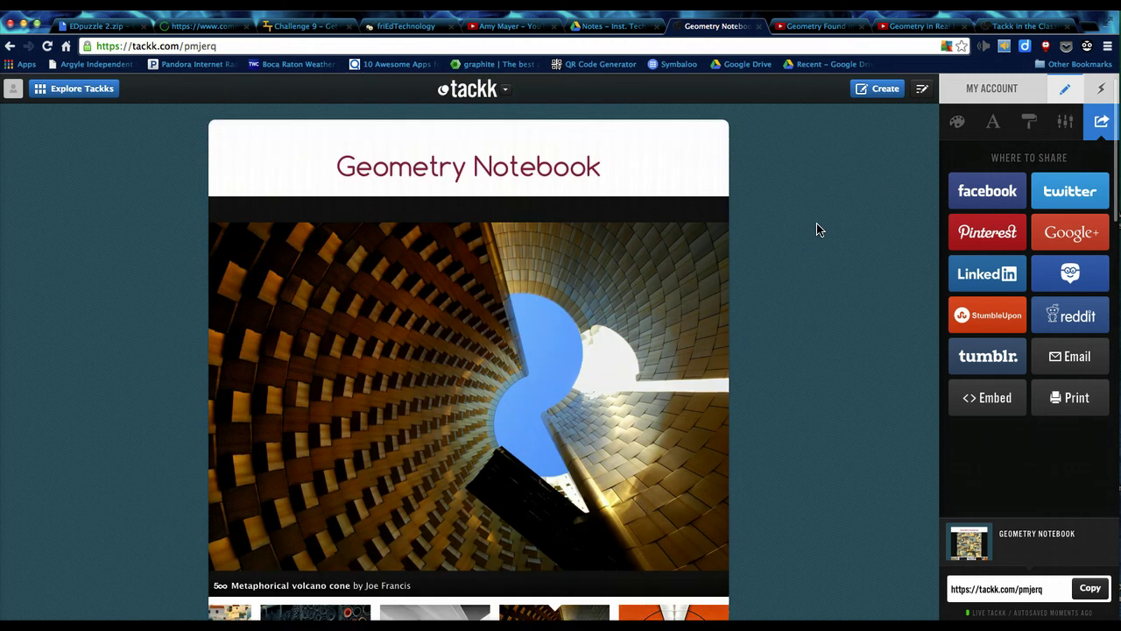
scroll(816, 230, "up", 1)
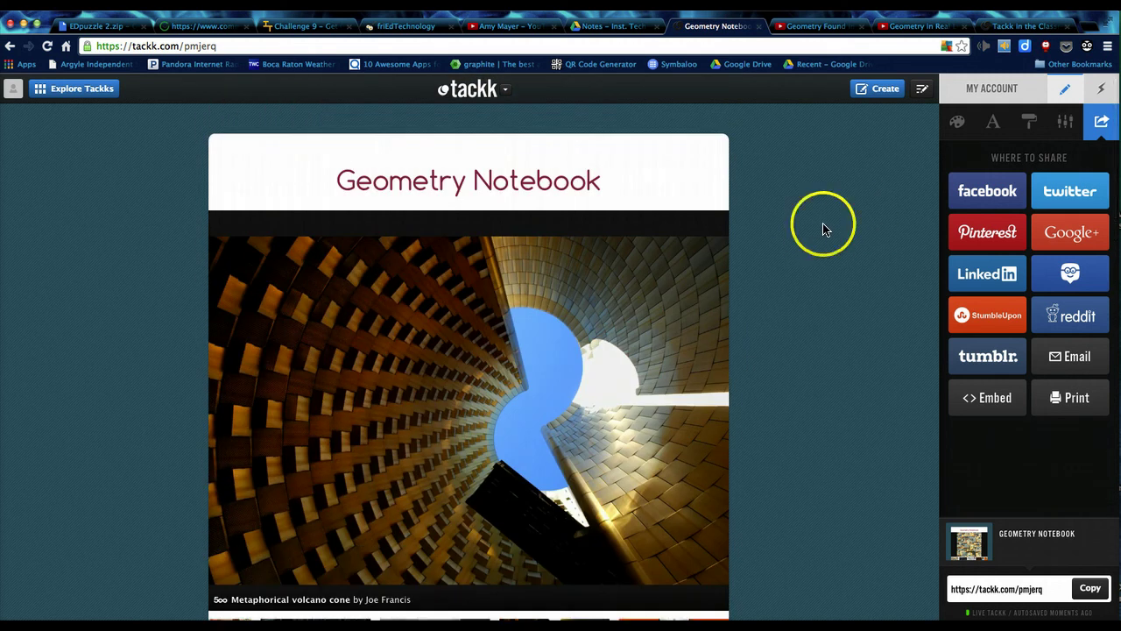